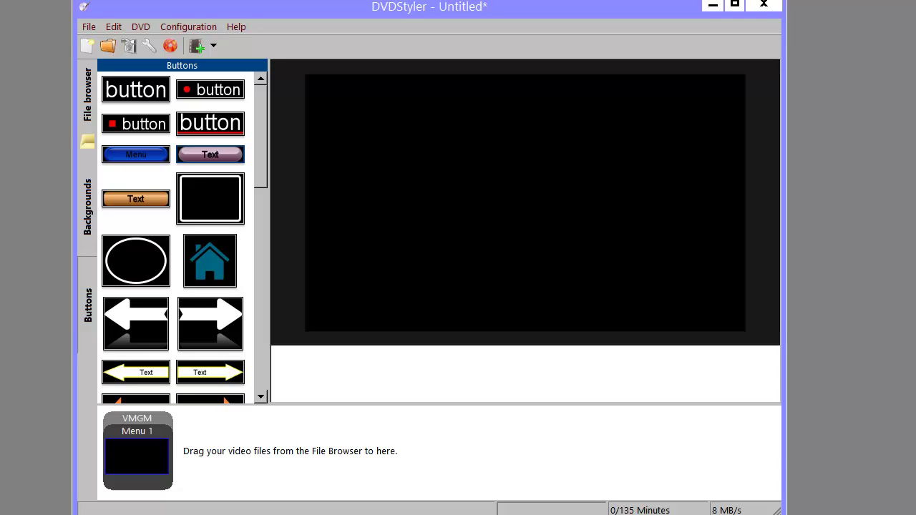
# Check DVDStyler's version information from the Help menu and close it.
pyautogui.click(237, 28)
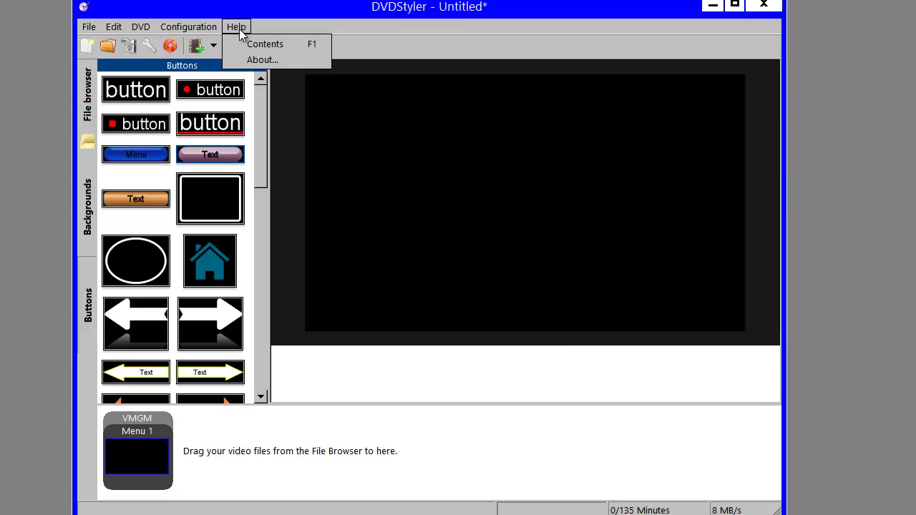
pyautogui.click(243, 58)
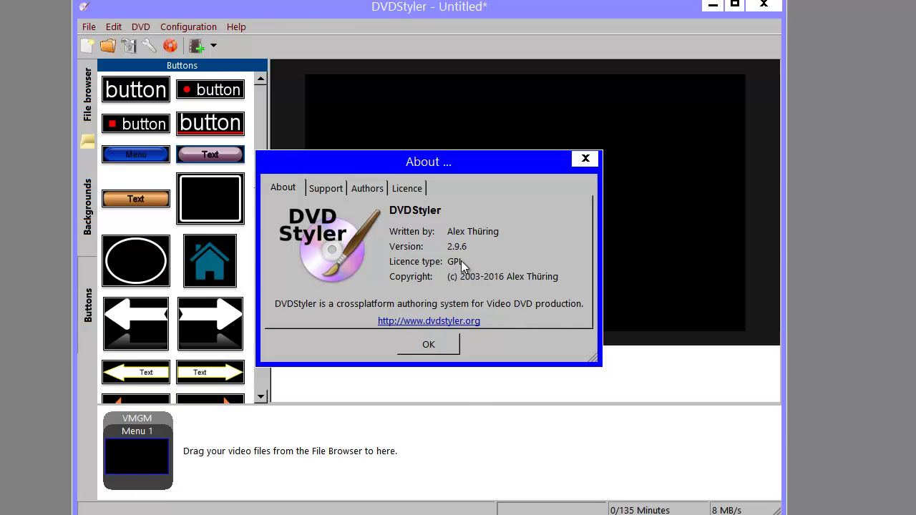
pyautogui.click(429, 345)
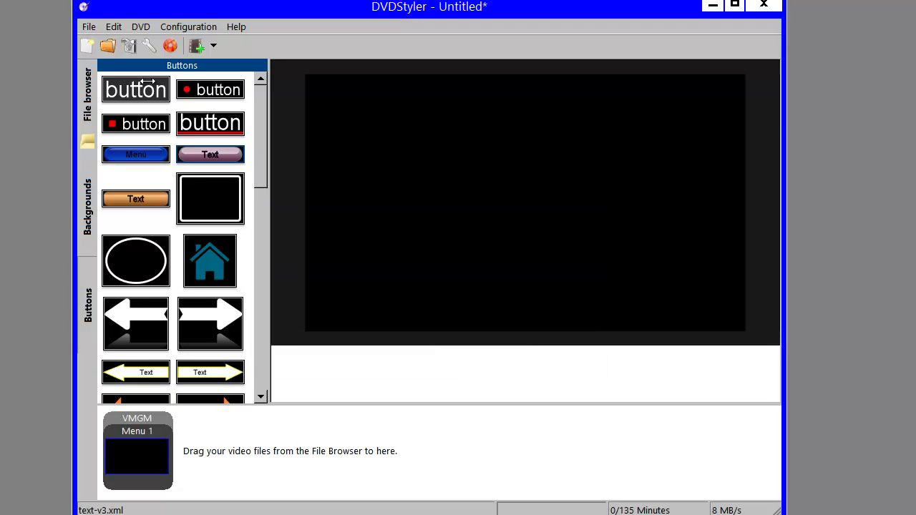
# Start a new DVD project with default disc settings and the first blue wave menu template.
pyautogui.click(89, 27)
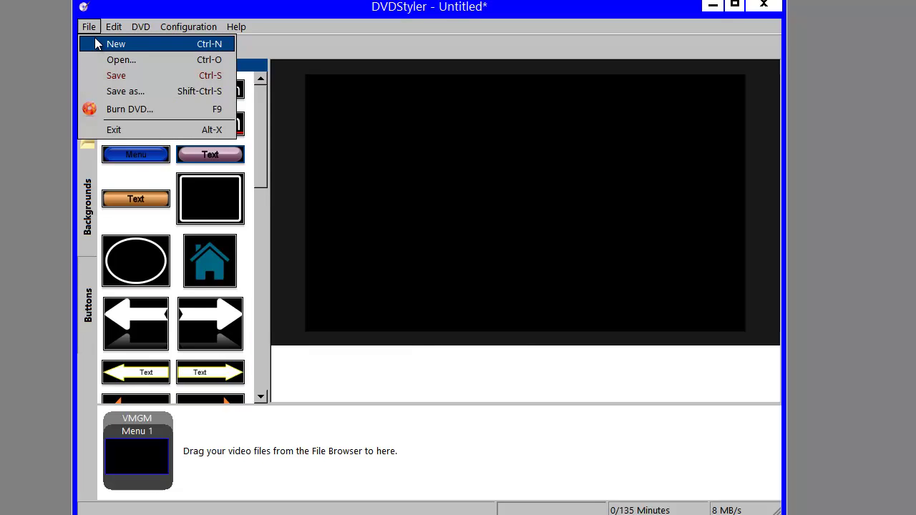
pyautogui.click(107, 44)
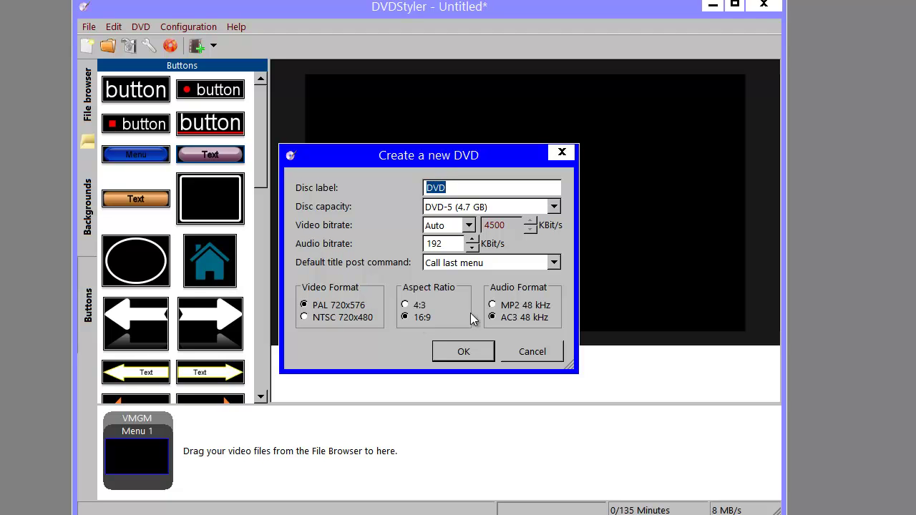
pyautogui.click(469, 355)
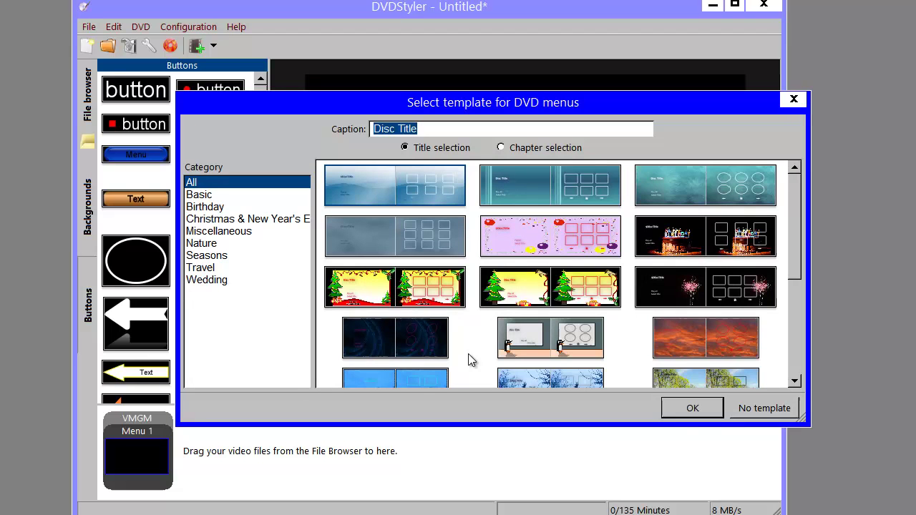
pyautogui.click(692, 415)
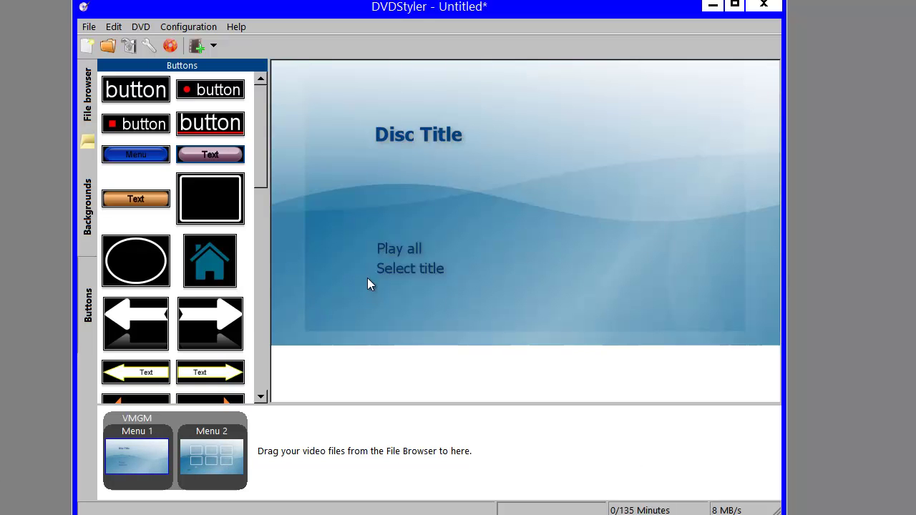
# Select the Play all and Select title buttons, then bring Menu 2's six empty frames into the editor.
pyautogui.click(396, 252)
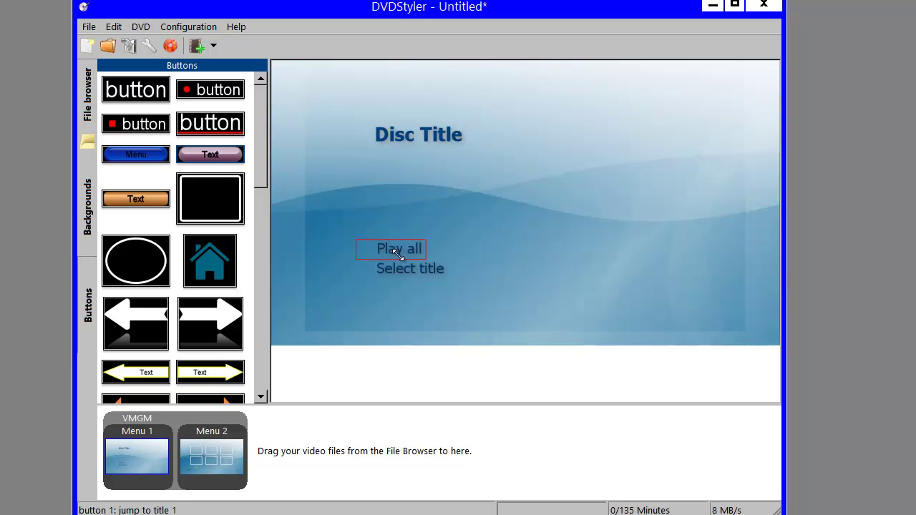
pyautogui.click(397, 267)
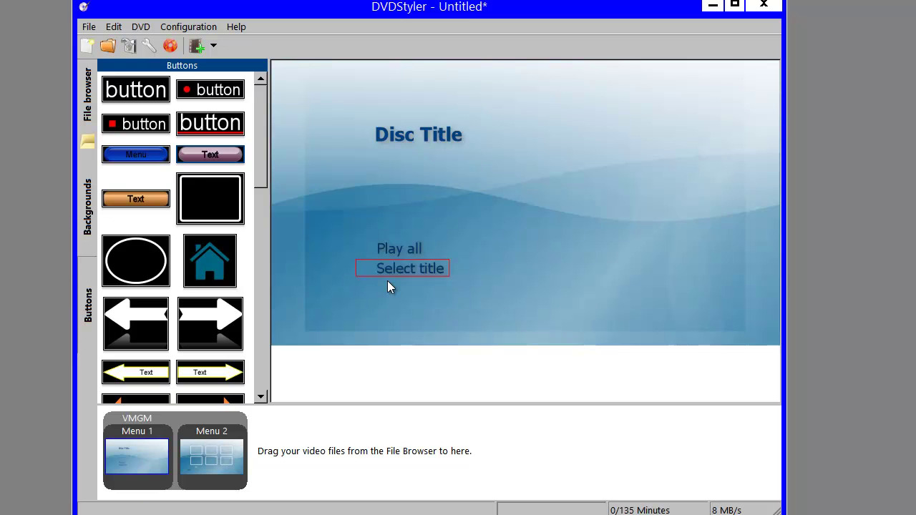
pyautogui.doubleClick(236, 437)
pyautogui.press('Escape')
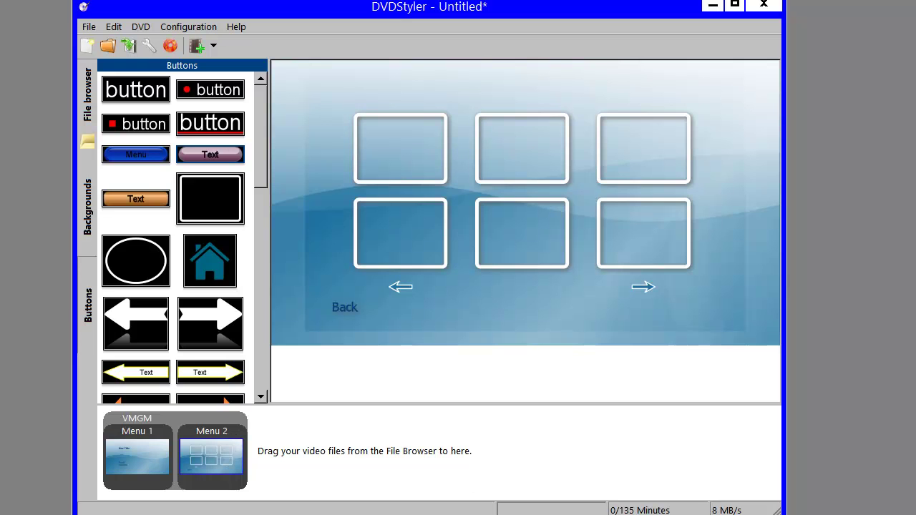
# Add Video01.mkv through Video03.mkv from Explorer as three titles and switch the disc to NTSC.
pyautogui.hotkey('alt', 'Tab')
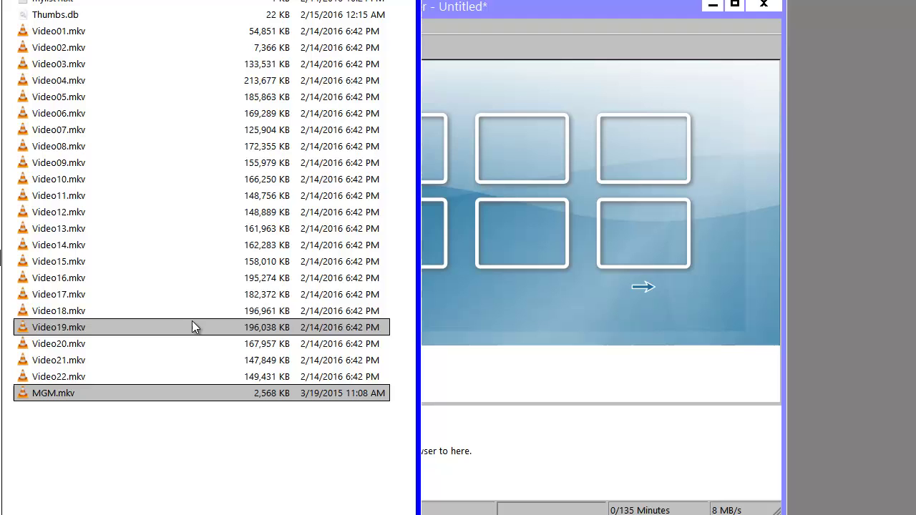
pyautogui.click(209, 34)
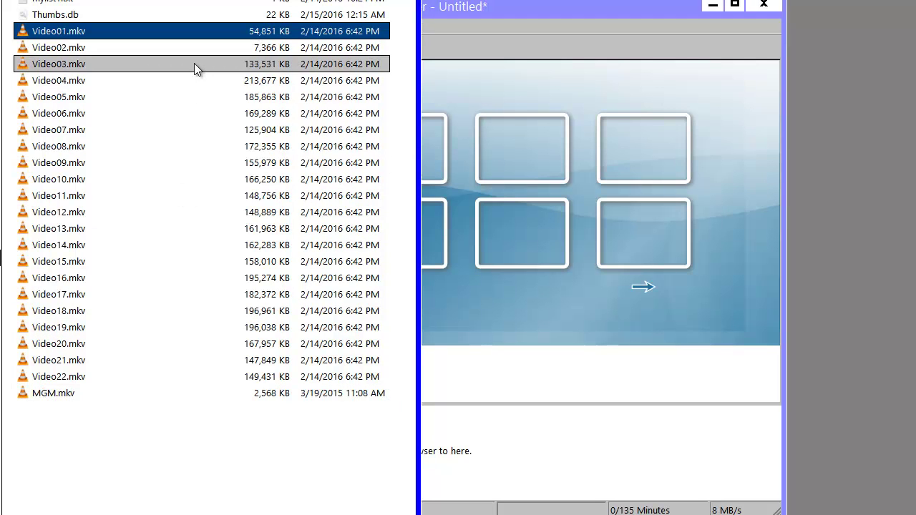
pyautogui.keyDown('shift'); pyautogui.click(194, 63); pyautogui.keyUp('shift')
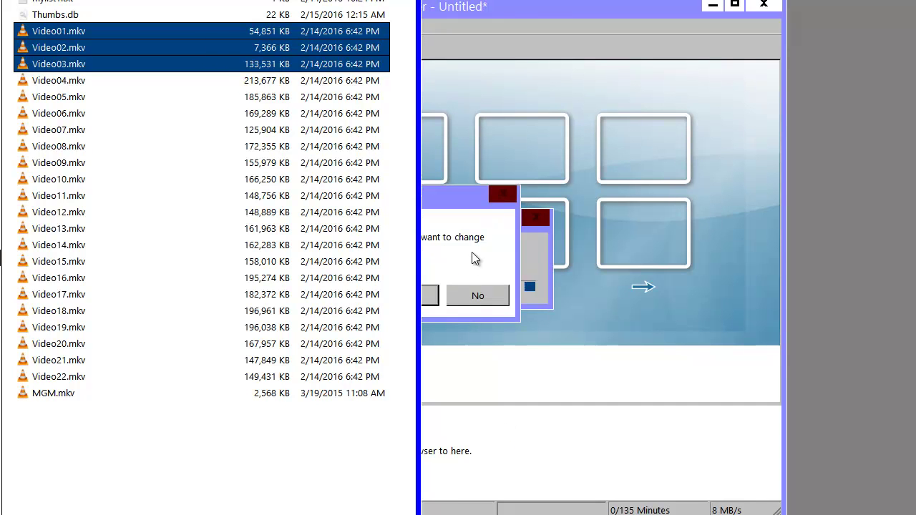
pyautogui.click(471, 252)
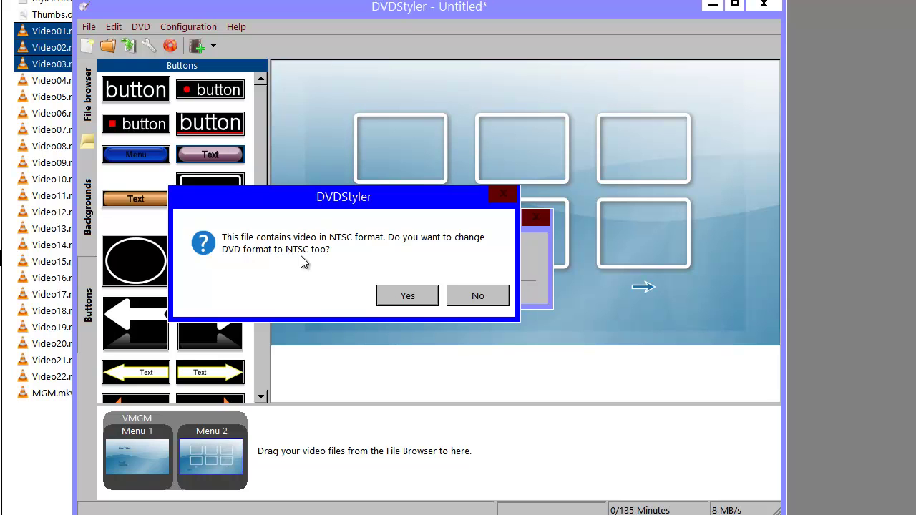
pyautogui.click(424, 298)
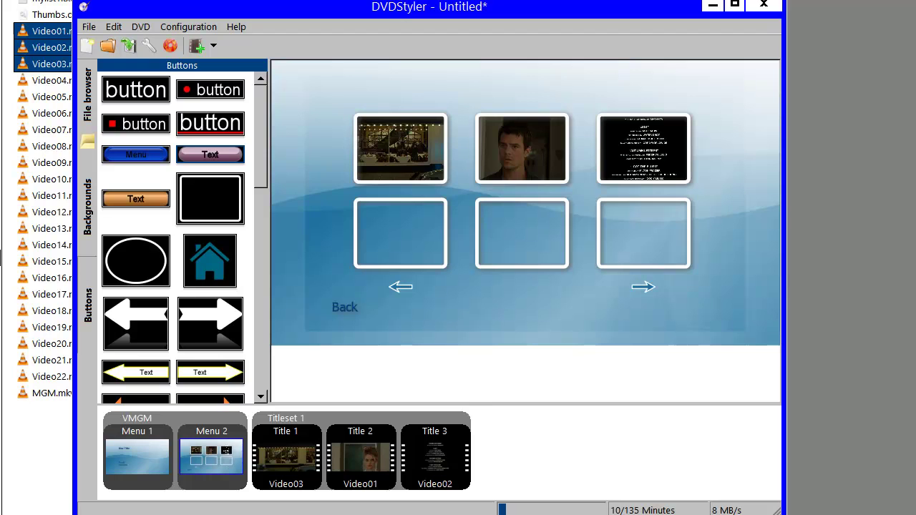
# Delete the Disc Title menu (Menu 1) from its context menu and confirm.
pyautogui.click(147, 489)
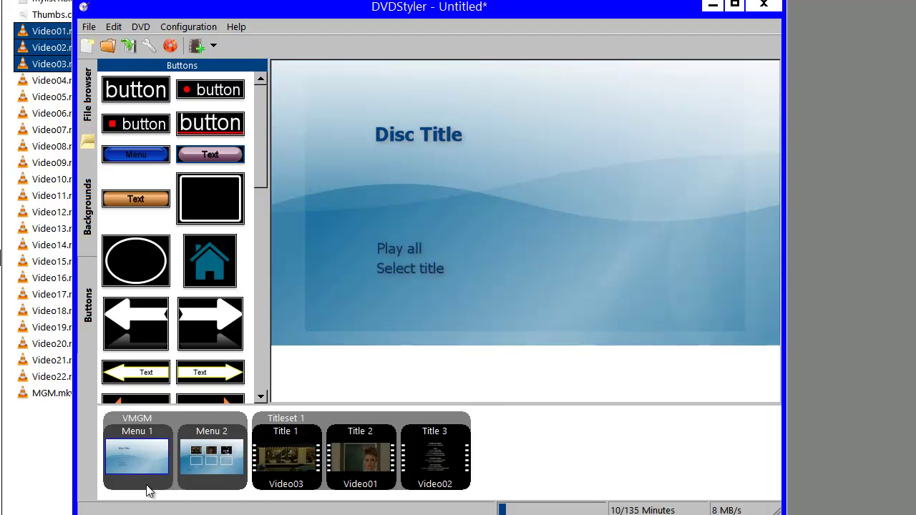
pyautogui.rightClick(149, 490)
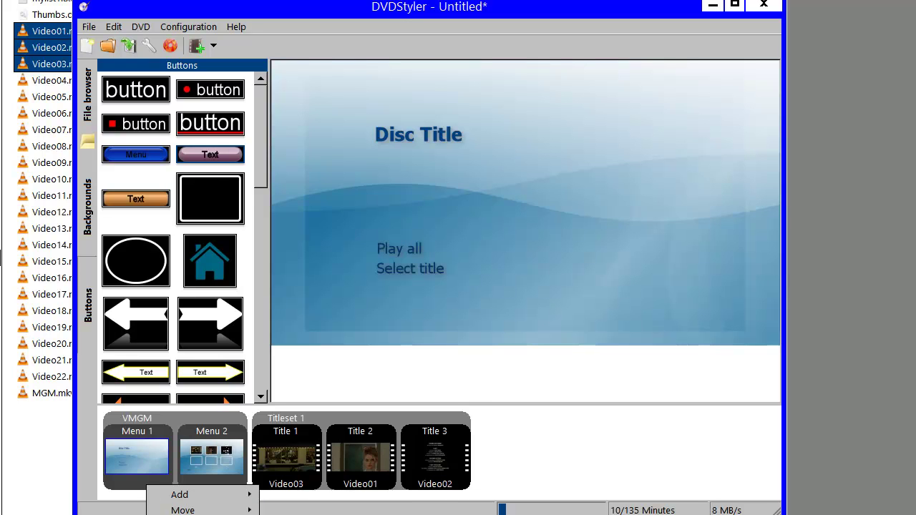
pyautogui.click(182, 514)
pyautogui.press('Return')
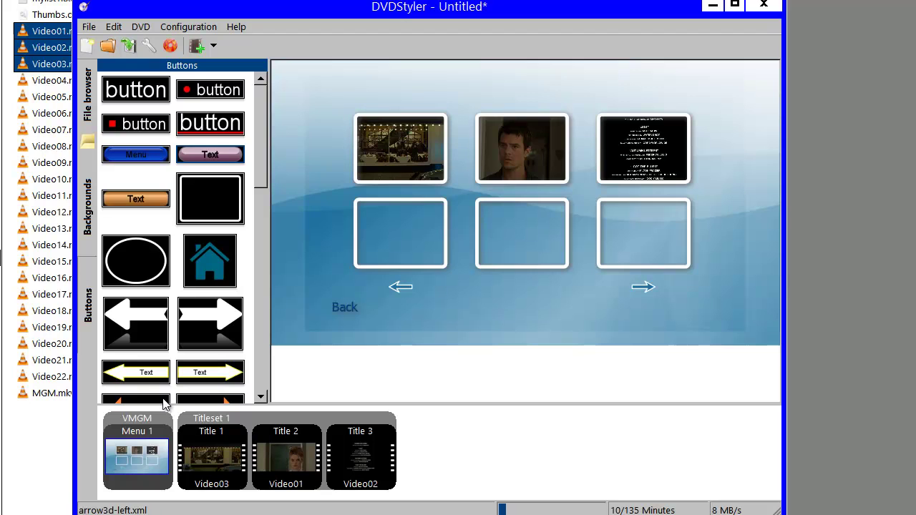
# Delete the three empty frames, both arrows and the Back link, then move the three thumbnails lower.
pyautogui.click(379, 244)
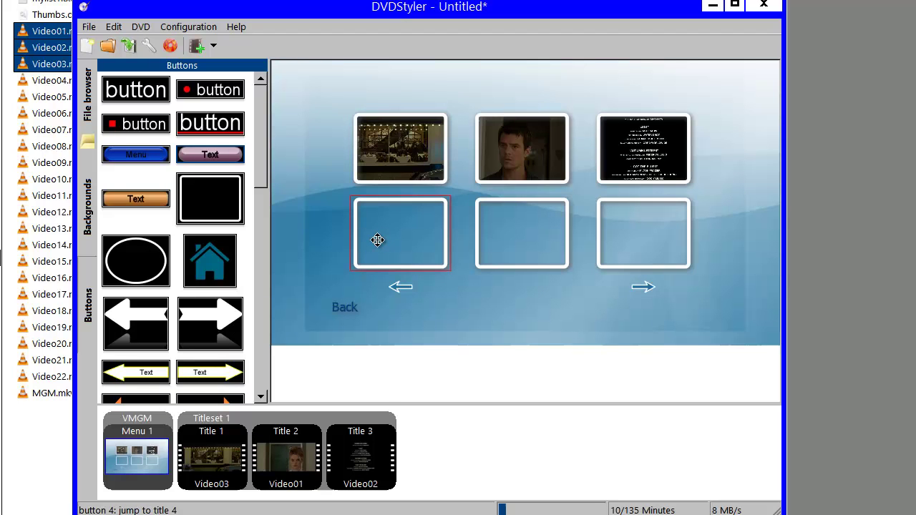
pyautogui.keyDown('ctrl'); pyautogui.click(491, 246); pyautogui.keyUp('ctrl')
pyautogui.keyDown('ctrl'); pyautogui.click(637, 241); pyautogui.keyUp('ctrl')
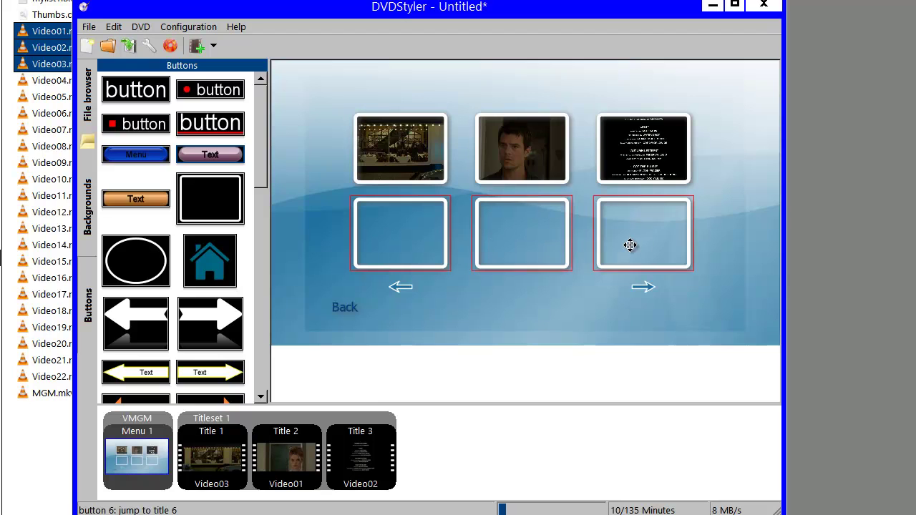
pyautogui.keyDown('ctrl'); pyautogui.click(637, 286); pyautogui.keyUp('ctrl')
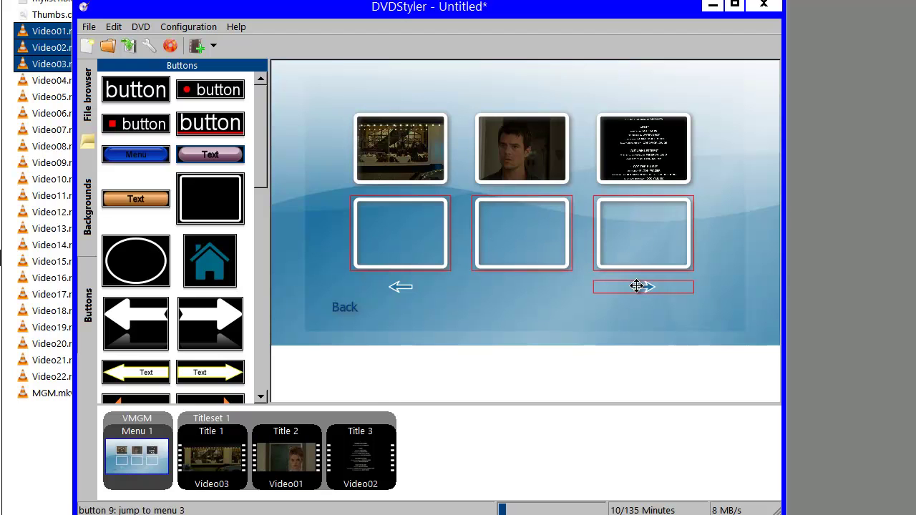
pyautogui.keyDown('ctrl'); pyautogui.click(393, 287); pyautogui.keyUp('ctrl')
pyautogui.keyDown('ctrl'); pyautogui.click(345, 308); pyautogui.keyUp('ctrl')
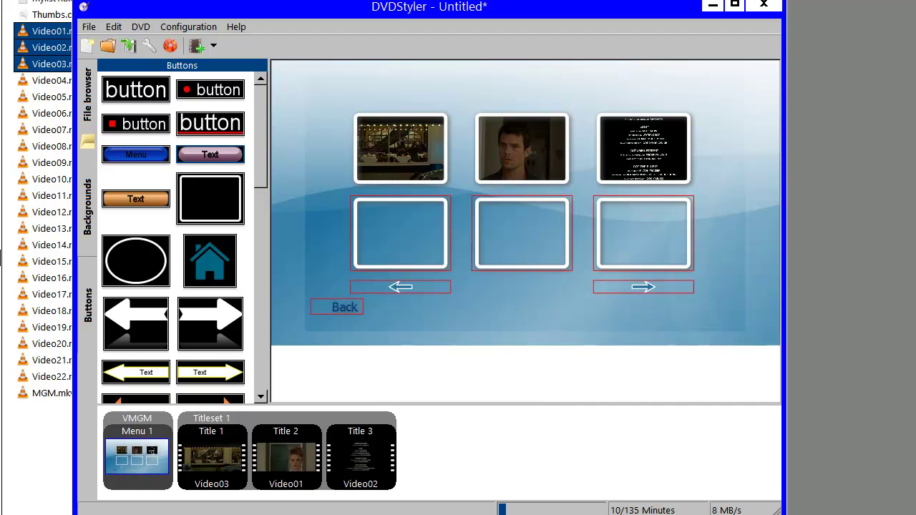
pyautogui.press('Delete')
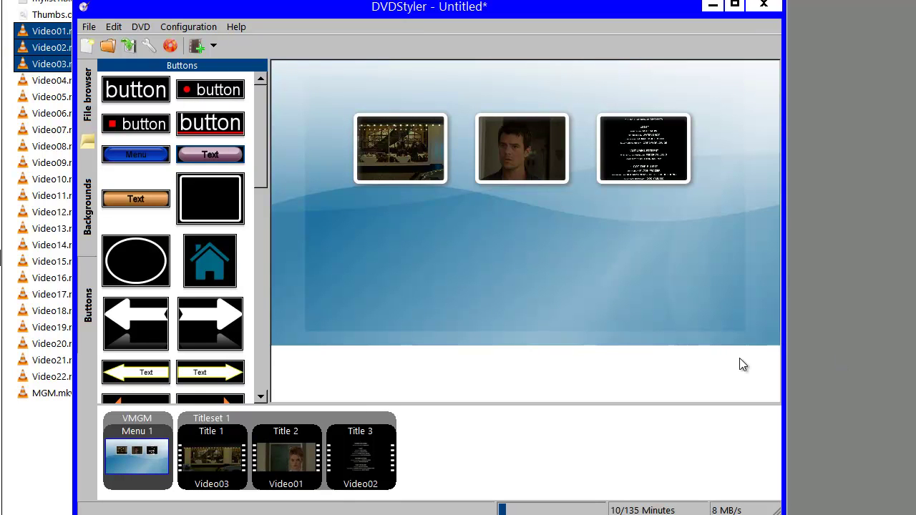
pyautogui.hotkey('ctrl', 'a')
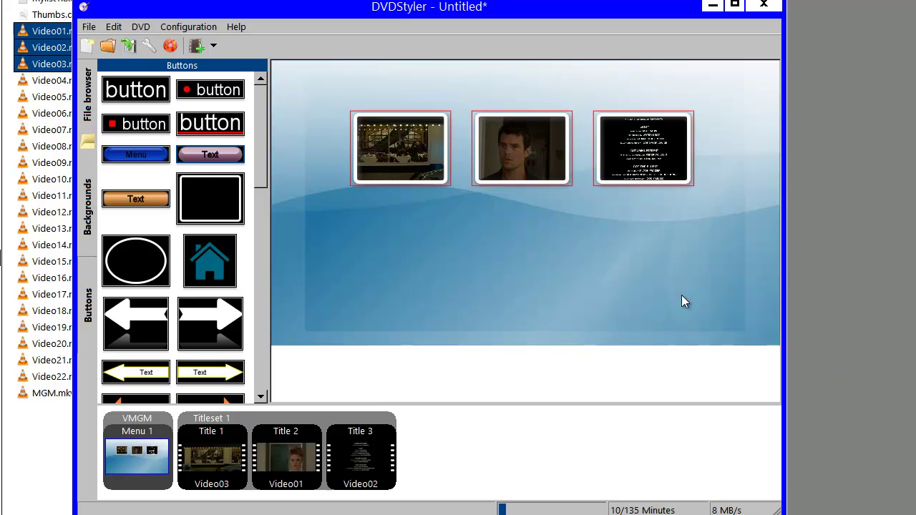
pyautogui.moveTo(553, 165); pyautogui.dragTo(557, 293)
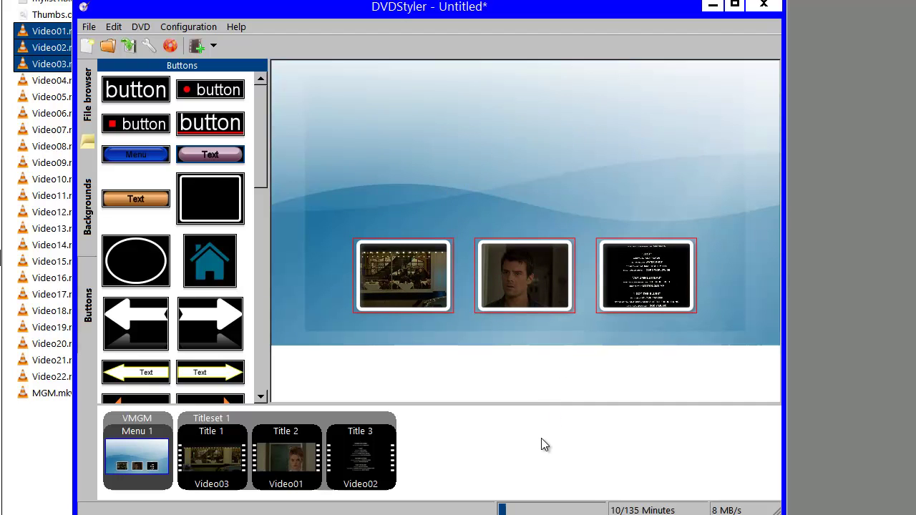
# Set the first thumbnail button's video thumbnail duration to 10 seconds.
pyautogui.click(519, 167)
pyautogui.click(394, 271)
pyautogui.doubleClick(394, 272)
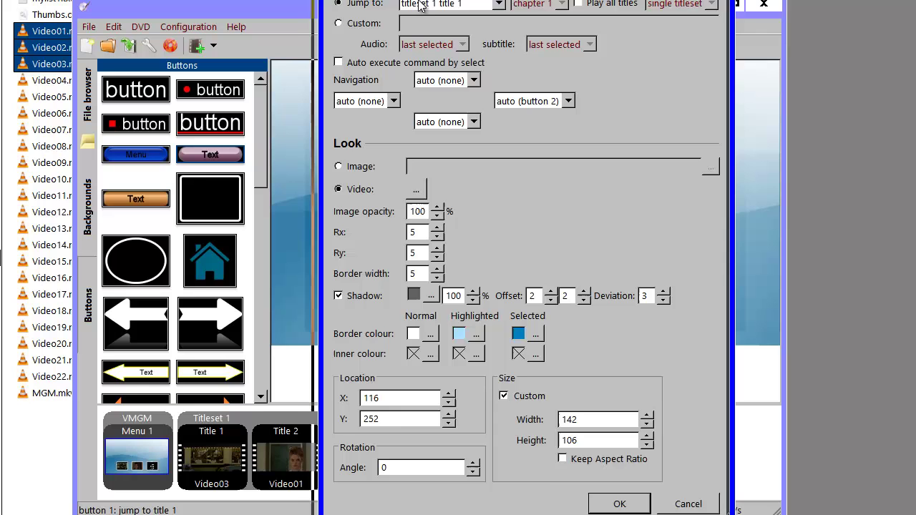
pyautogui.moveTo(414, 13); pyautogui.dragTo(417, 18)
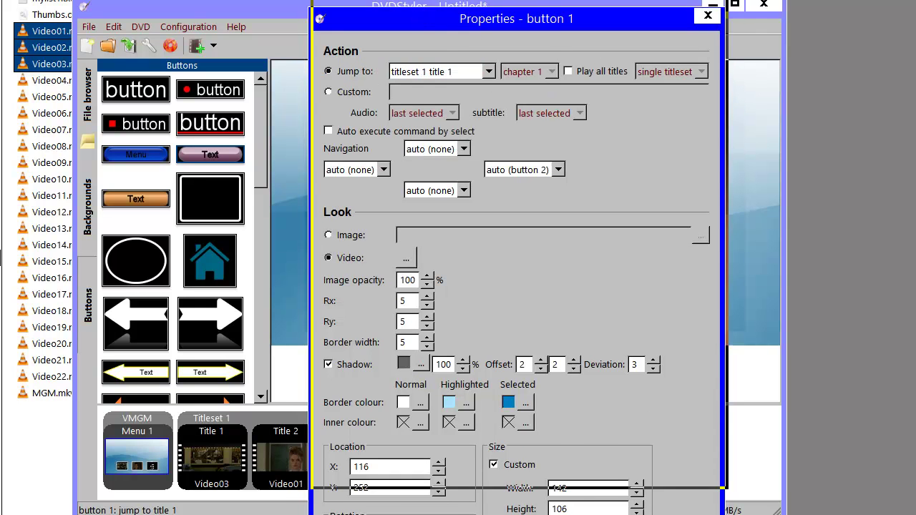
pyautogui.moveTo(320, 344); pyautogui.dragTo(310, 251)
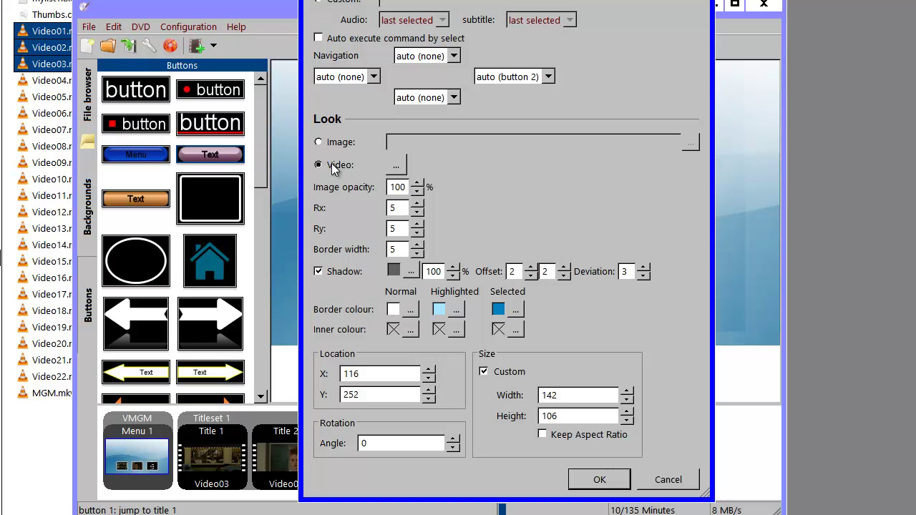
pyautogui.click(397, 167)
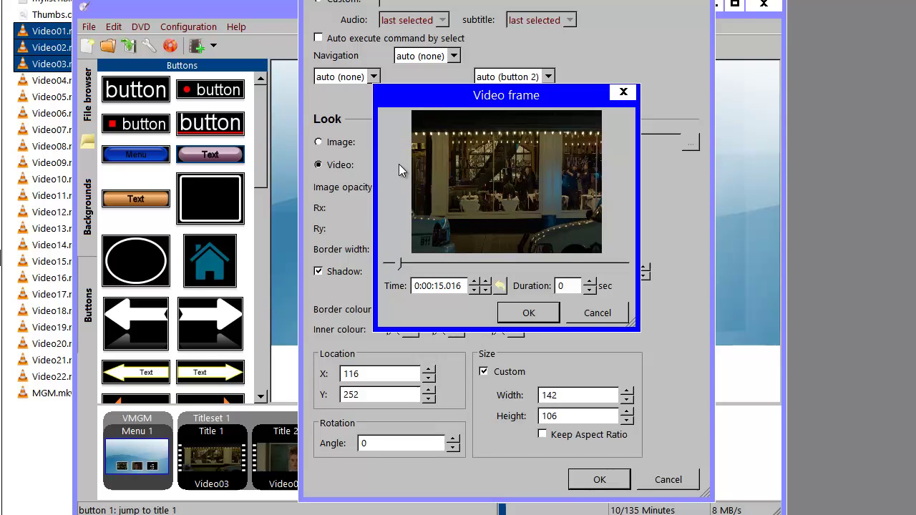
pyautogui.doubleClick(561, 286)
pyautogui.write('10')
pyautogui.click(523, 313)
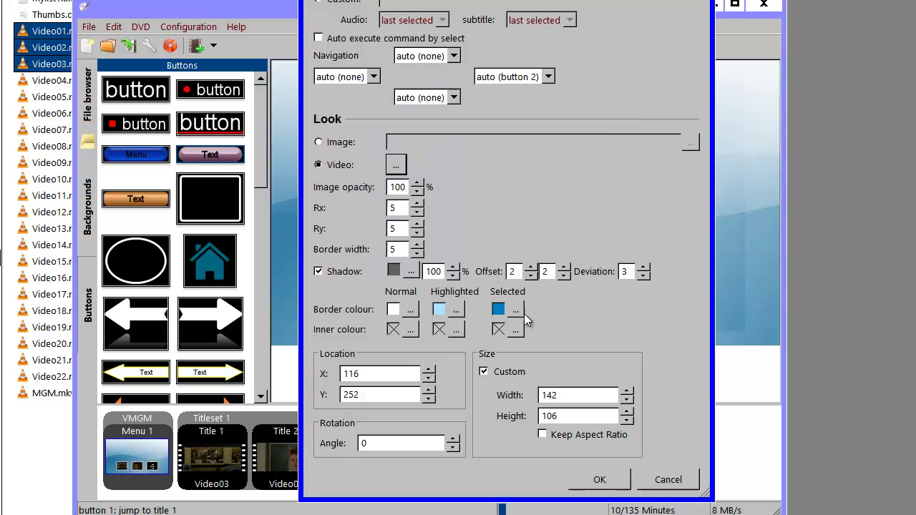
pyautogui.click(593, 476)
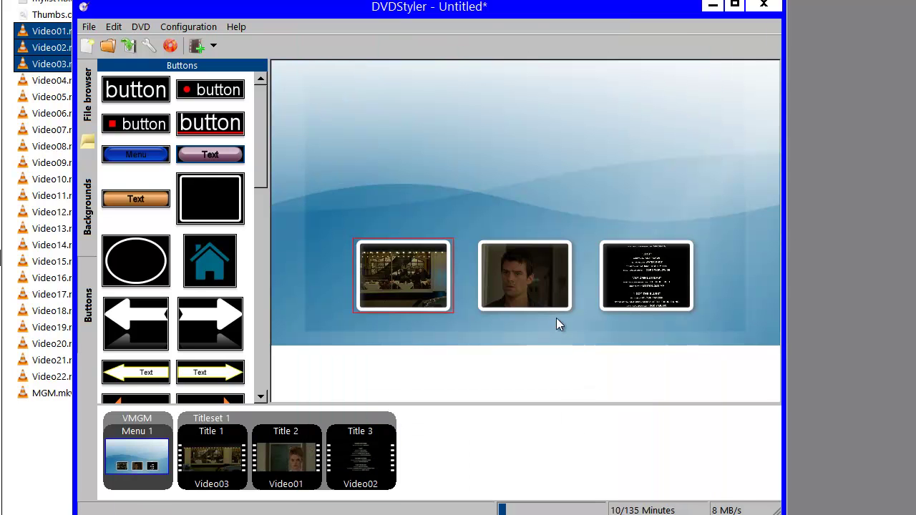
# Set the second thumbnail button's video thumbnail duration to 10 seconds.
pyautogui.doubleClick(534, 273)
pyautogui.press('Escape')
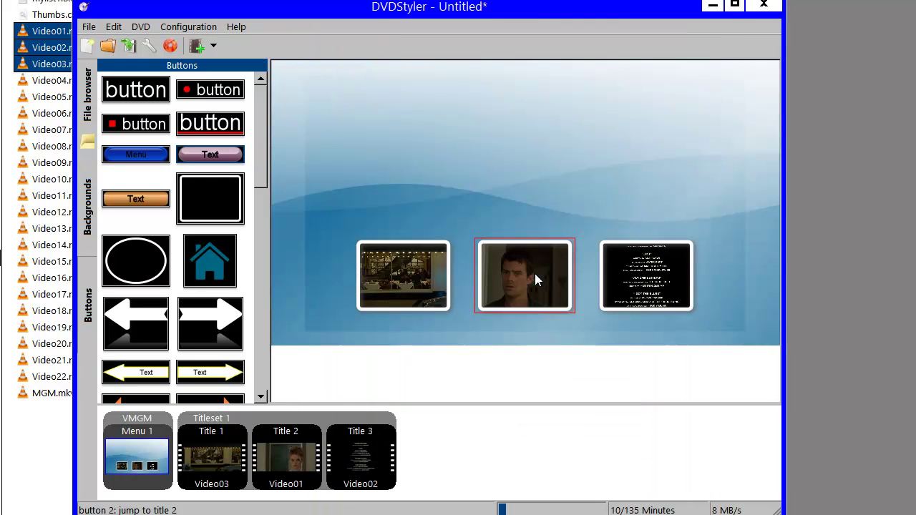
pyautogui.doubleClick(499, 279)
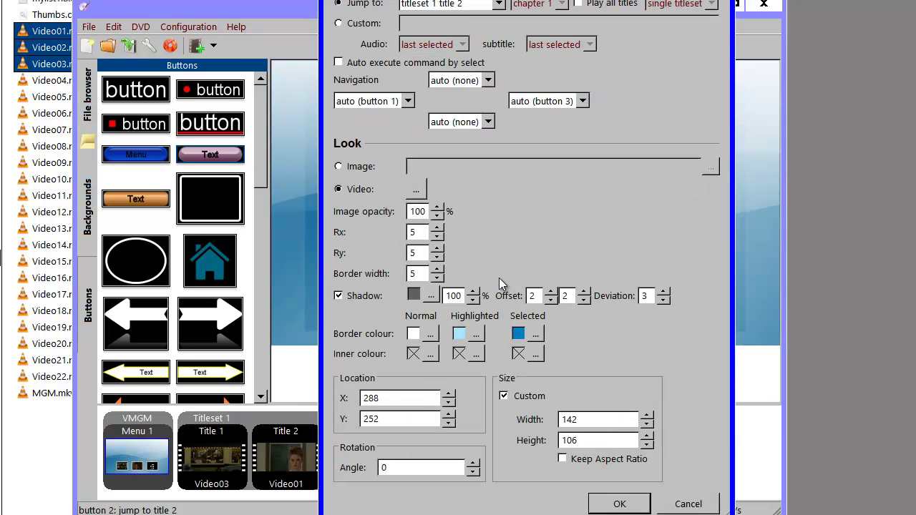
pyautogui.click(416, 189)
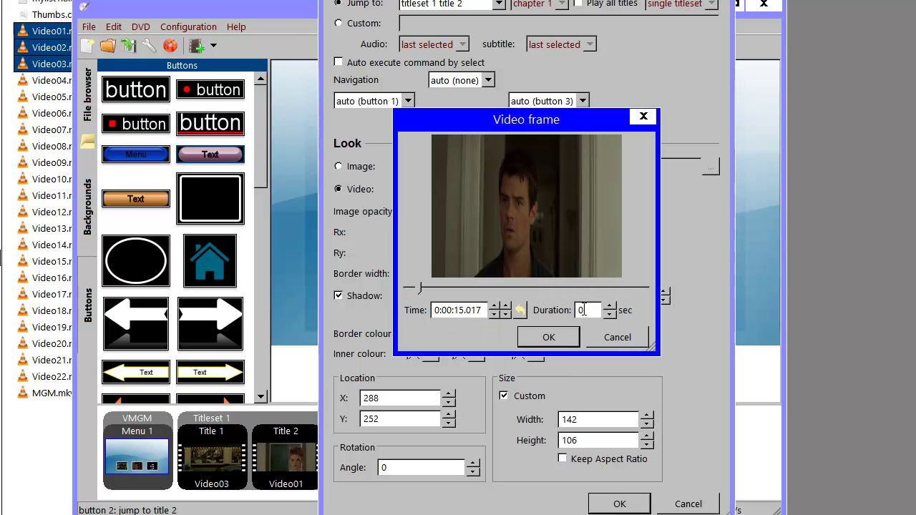
pyautogui.doubleClick(582, 310)
pyautogui.write('10')
pyautogui.click(551, 335)
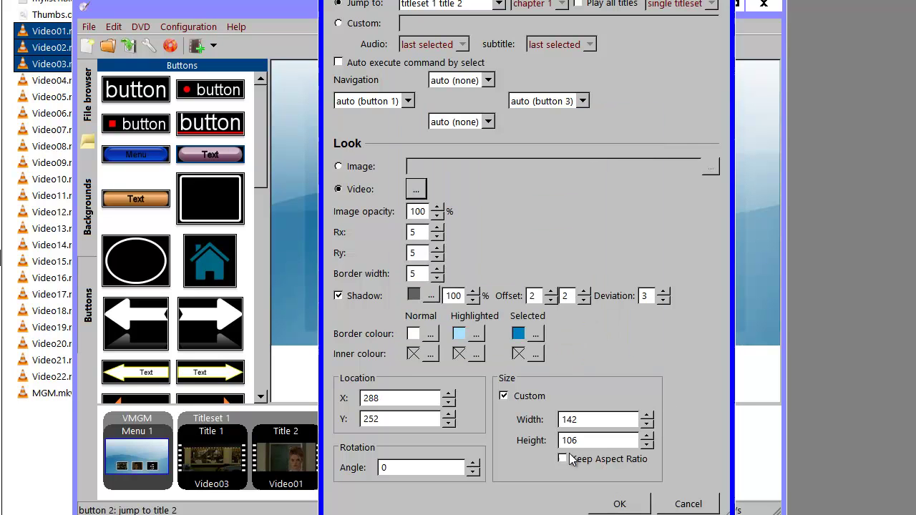
pyautogui.click(619, 504)
# Set the third thumbnail button's video thumbnail duration to 10 seconds.
pyautogui.doubleClick(625, 286)
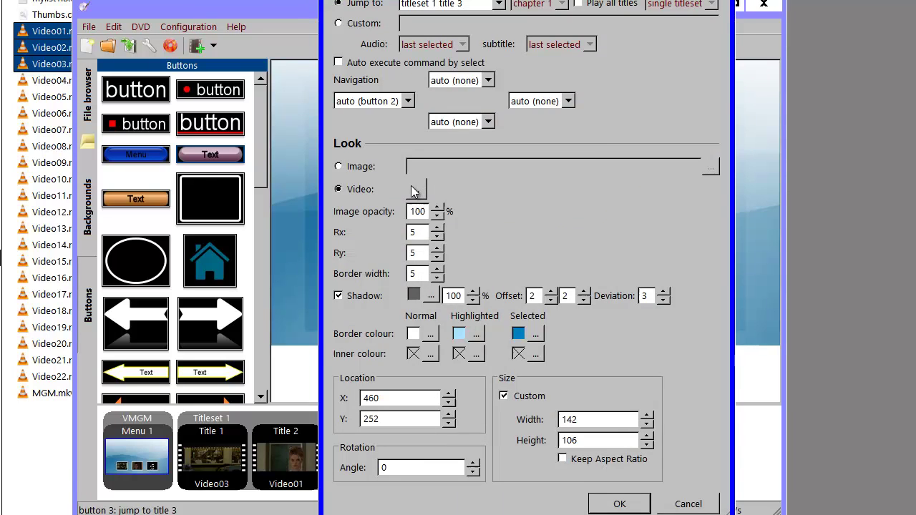
pyautogui.click(417, 189)
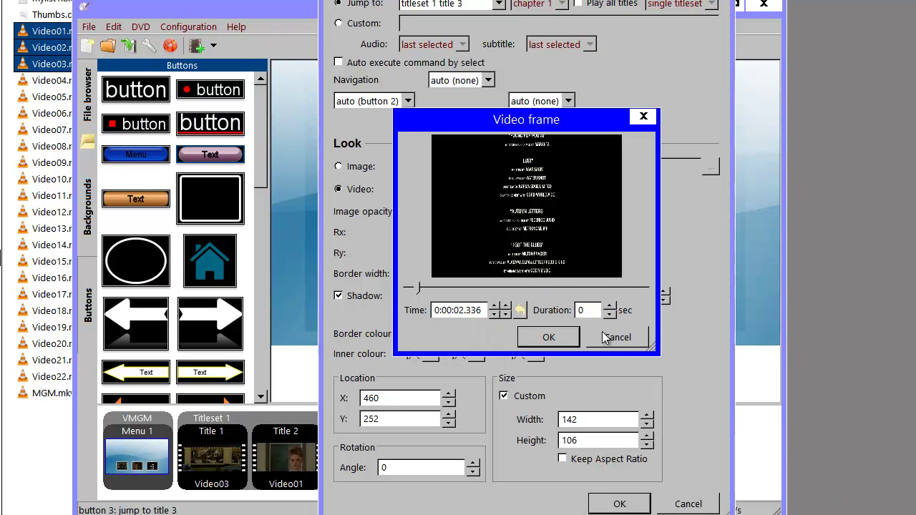
pyautogui.doubleClick(600, 312)
pyautogui.write('10')
pyautogui.press('Return')
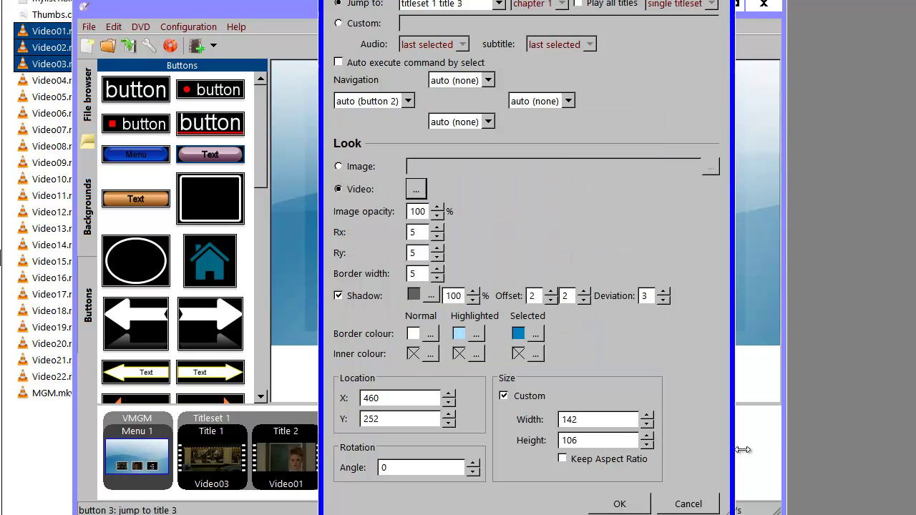
pyautogui.click(614, 505)
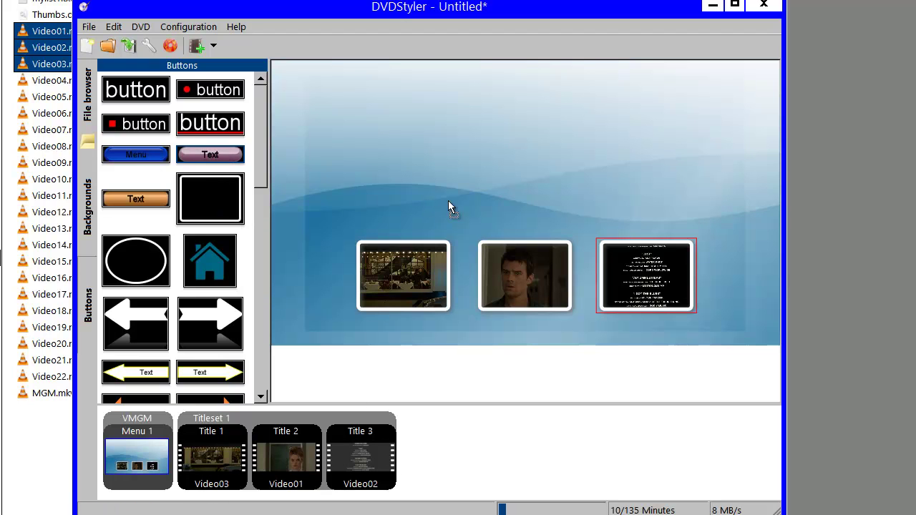
# Place a pink Text pill above the thumbnails jumping to titleset 1 title 1 with Play all titles ticked.
pyautogui.moveTo(448, 204); pyautogui.dragTo(449, 203)
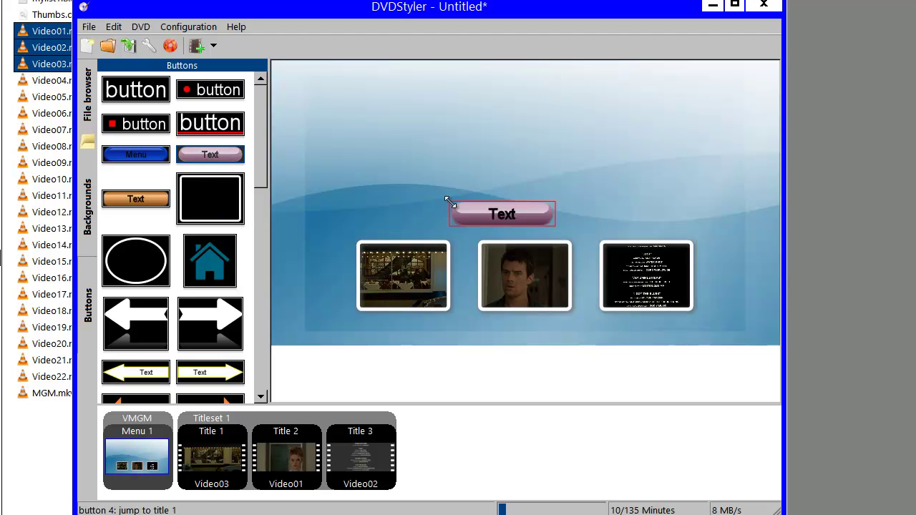
pyautogui.doubleClick(516, 216)
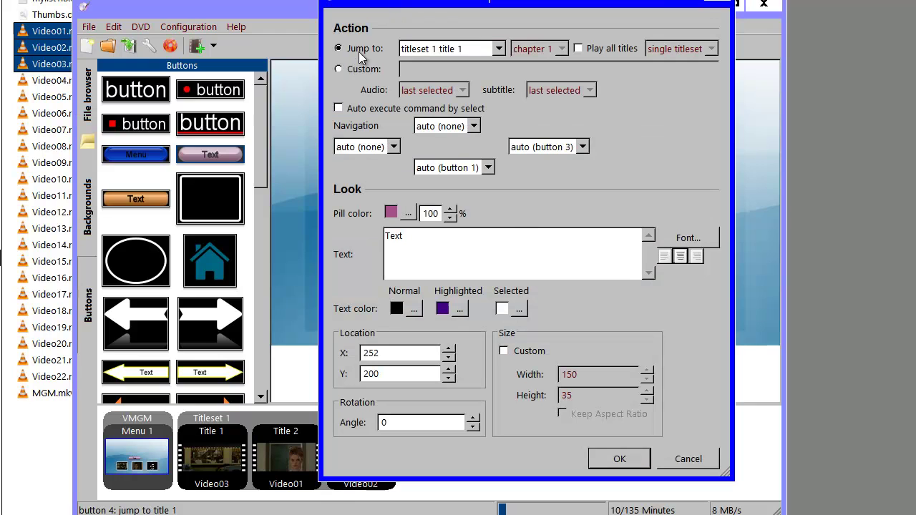
pyautogui.click(456, 51)
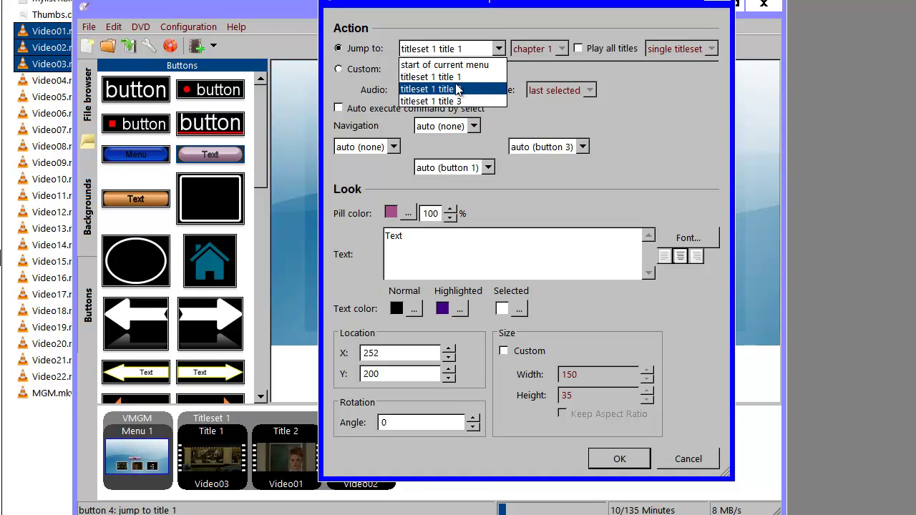
pyautogui.click(460, 79)
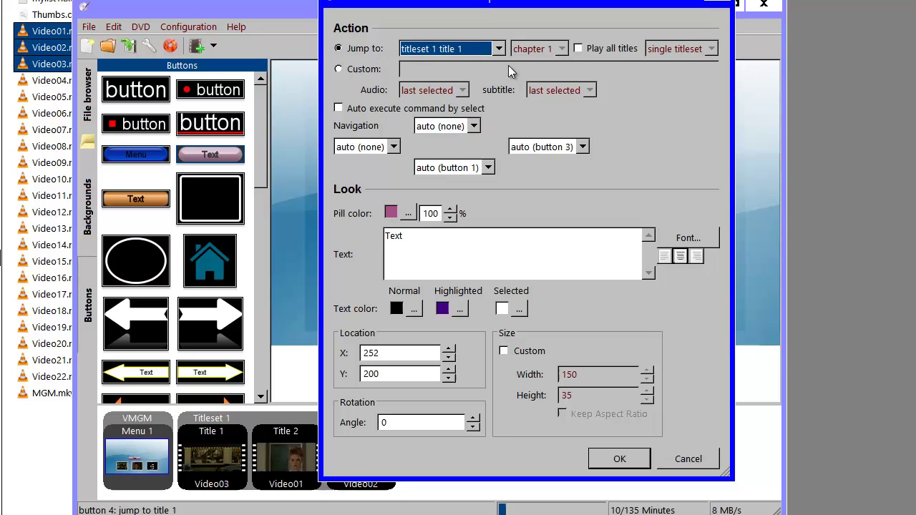
pyautogui.click(579, 49)
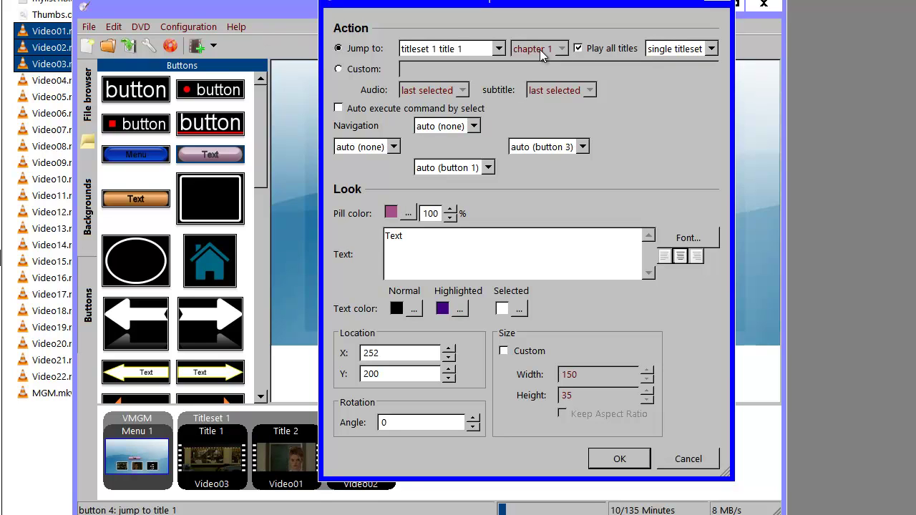
pyautogui.click(438, 50)
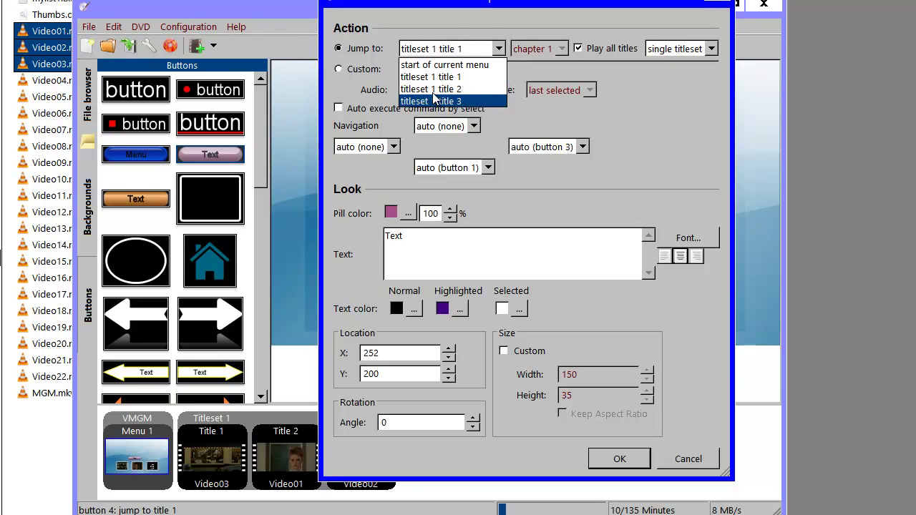
pyautogui.click(439, 53)
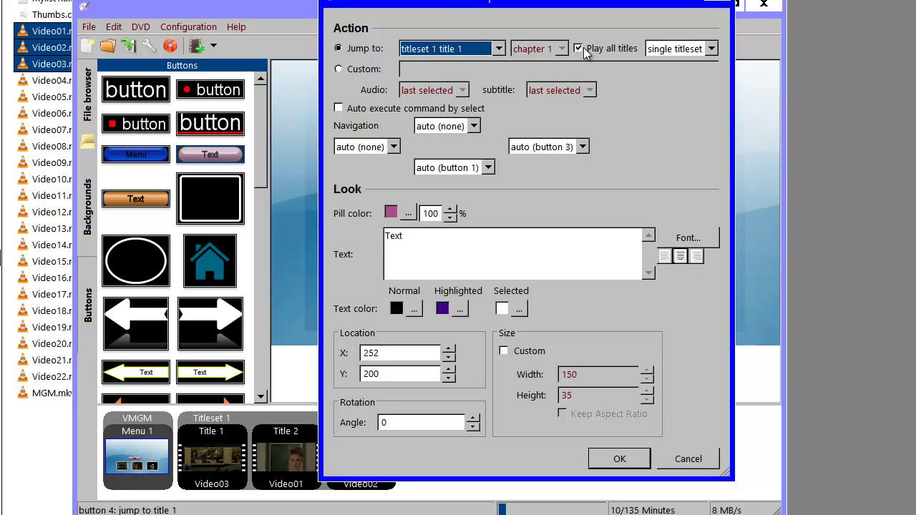
pyautogui.click(673, 48)
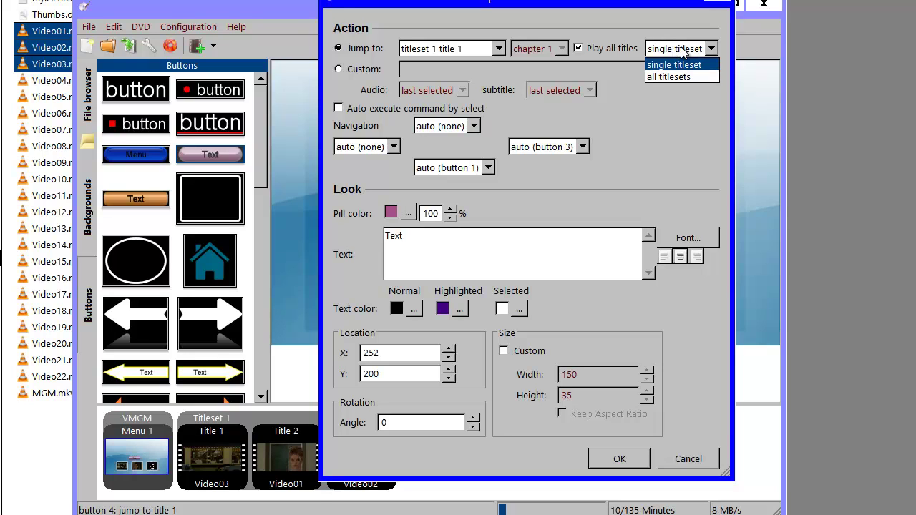
pyautogui.click(682, 51)
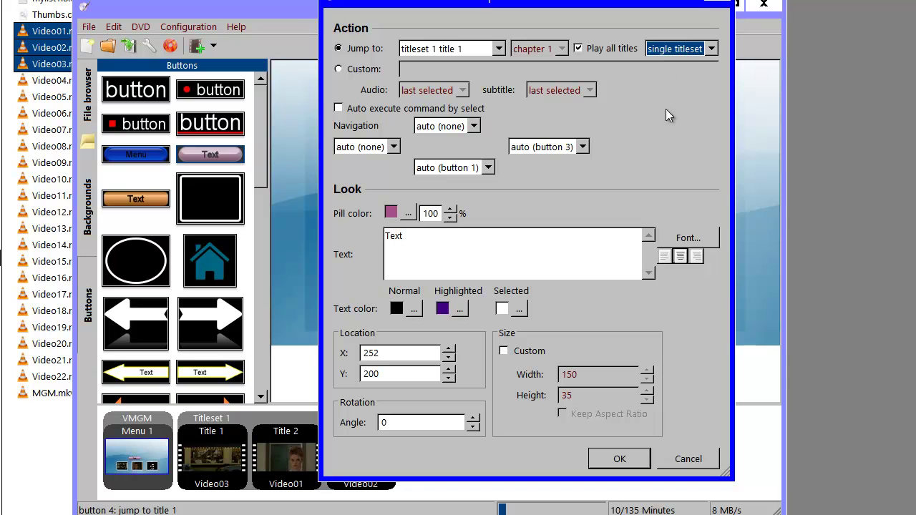
pyautogui.click(609, 458)
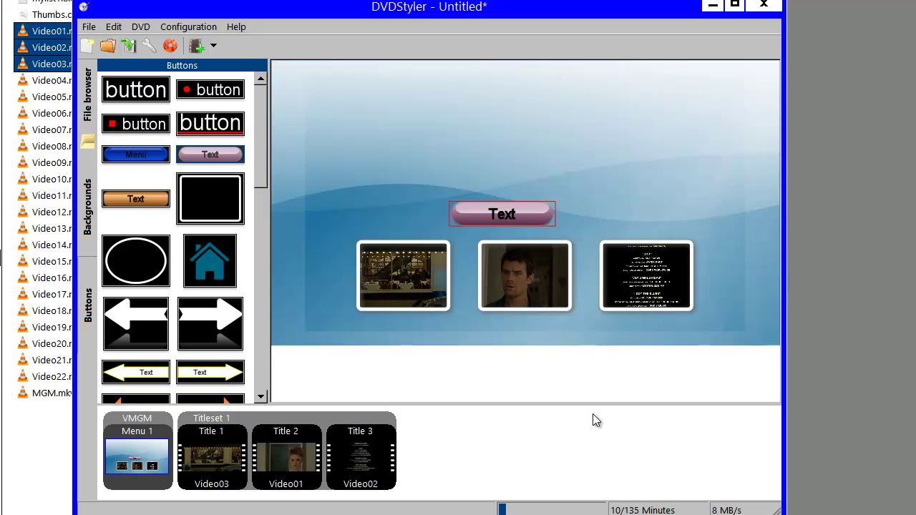
# Align the pink Text pill to the horizontal center of the menu.
pyautogui.rightClick(509, 212)
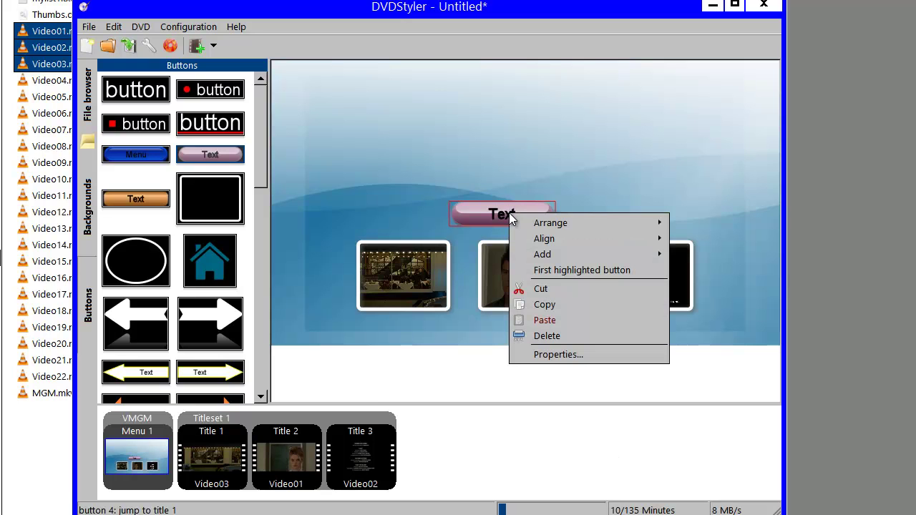
pyautogui.moveTo(550, 252)
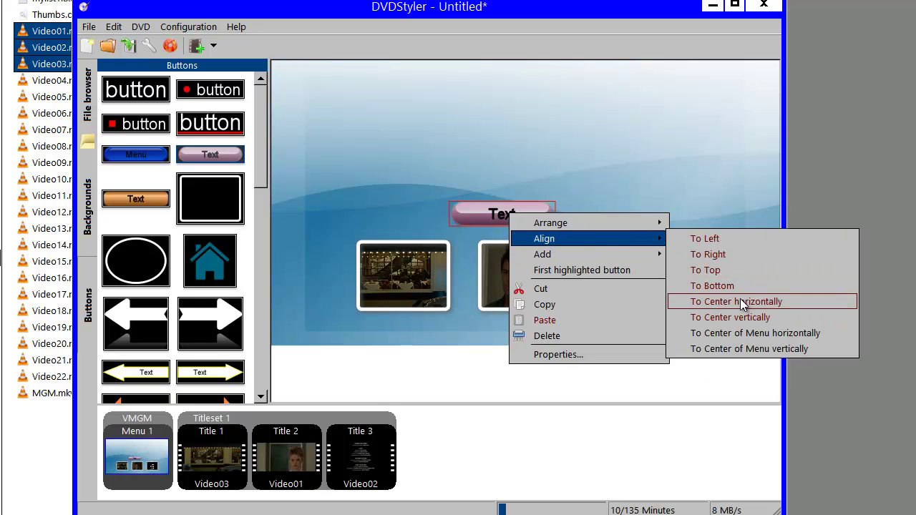
pyautogui.click(735, 329)
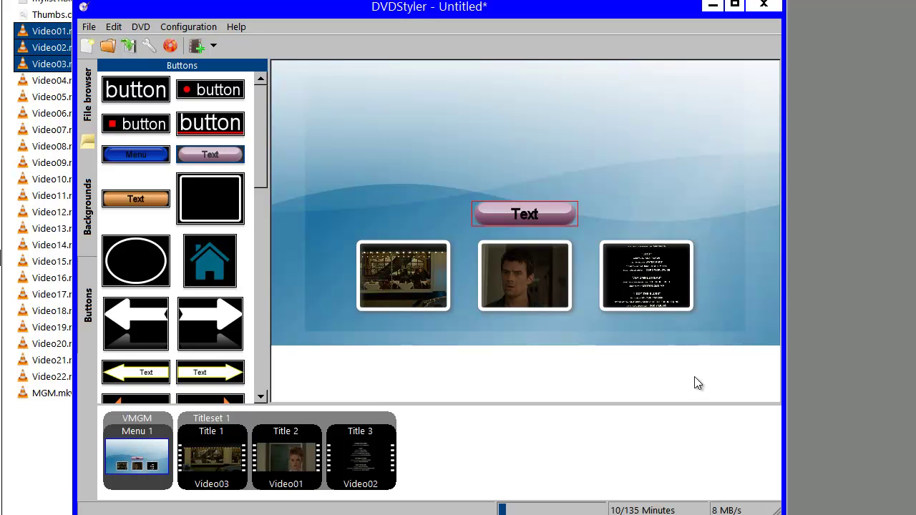
# Set V:\MGM.mkv as the menu's background video with Loop enabled.
pyautogui.doubleClick(630, 143)
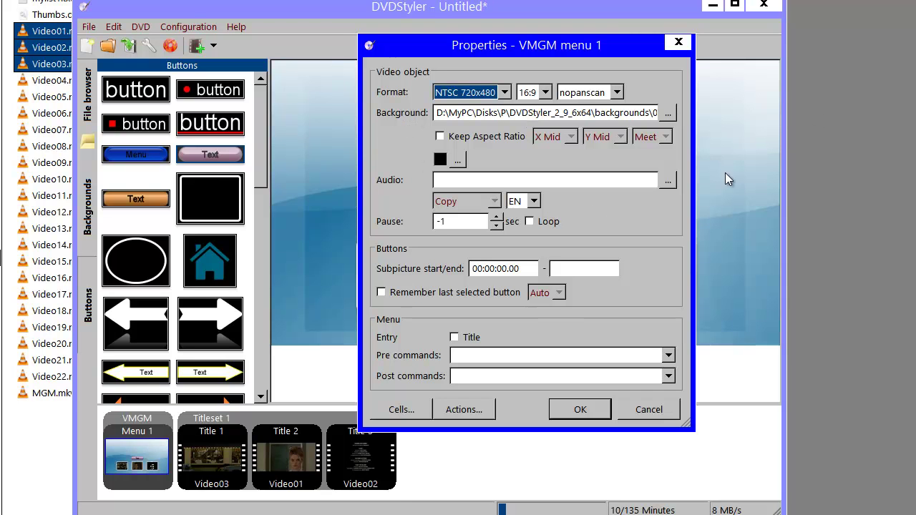
pyautogui.click(664, 116)
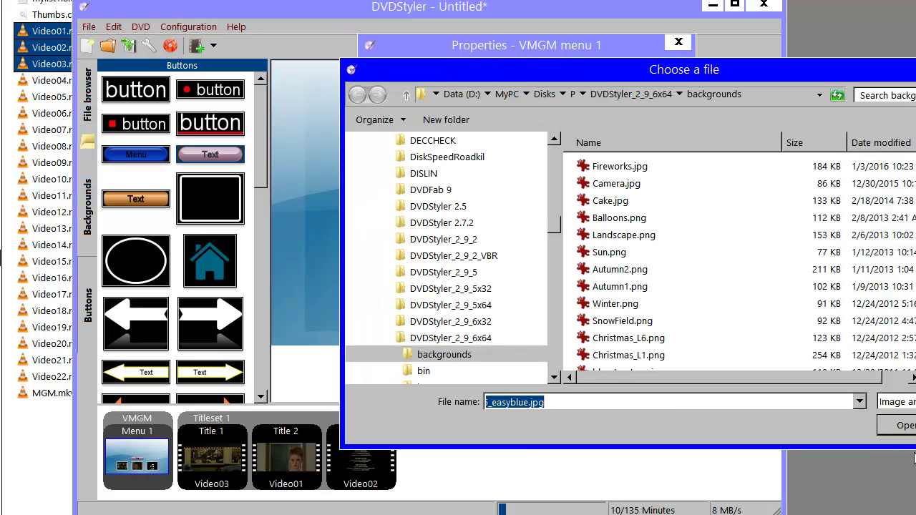
pyautogui.write('v:')
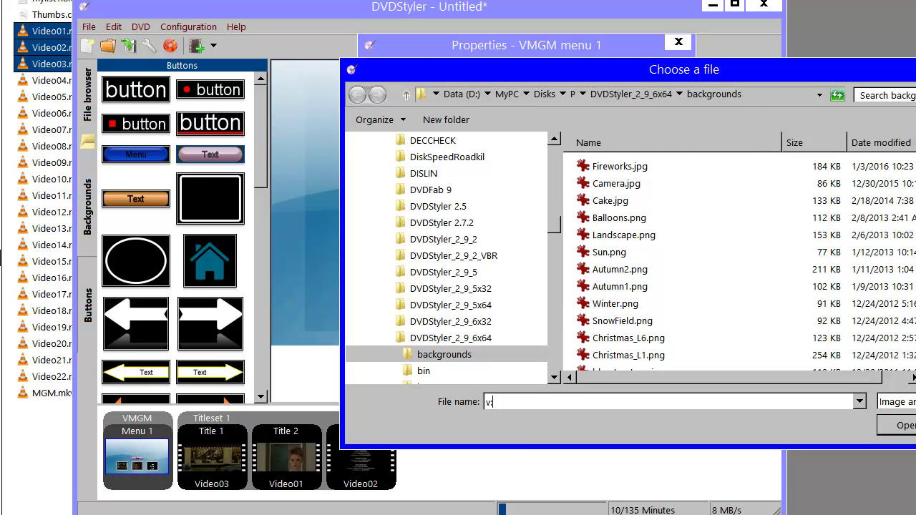
pyautogui.press('Return')
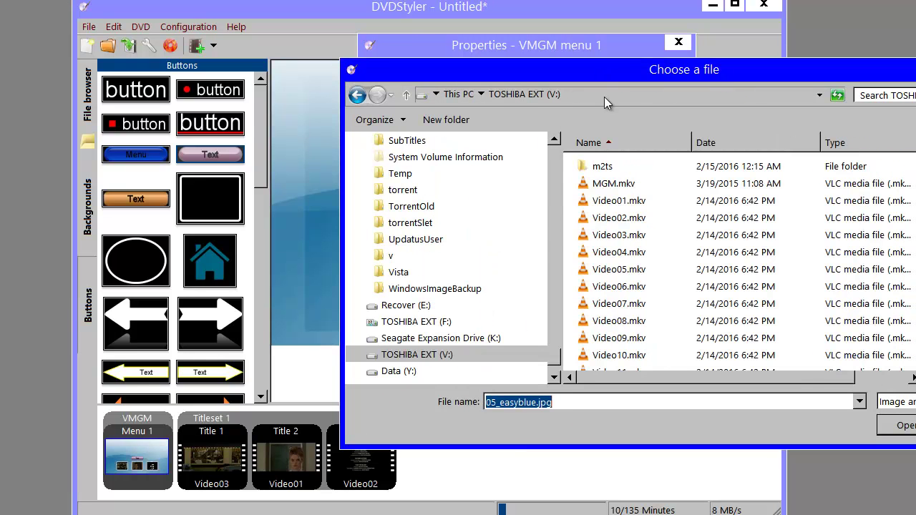
pyautogui.doubleClick(630, 189)
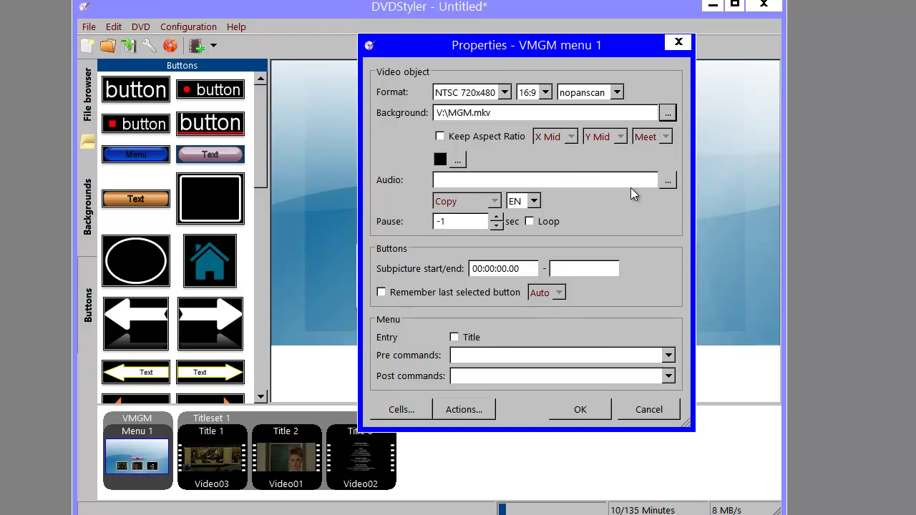
pyautogui.click(530, 222)
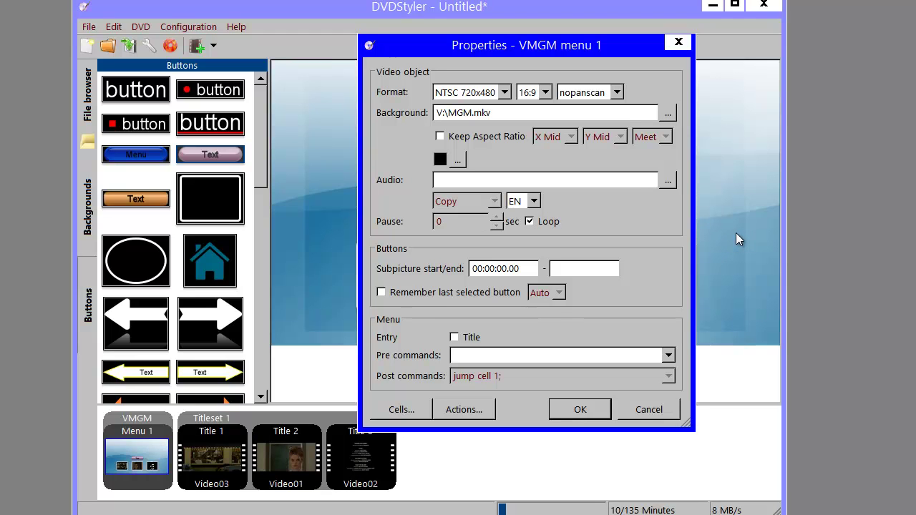
pyautogui.click(563, 415)
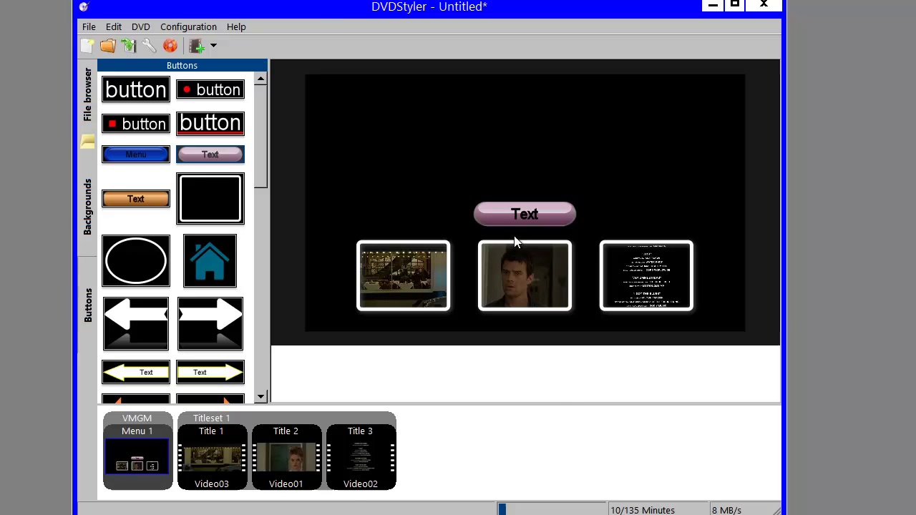
pyautogui.doubleClick(526, 216)
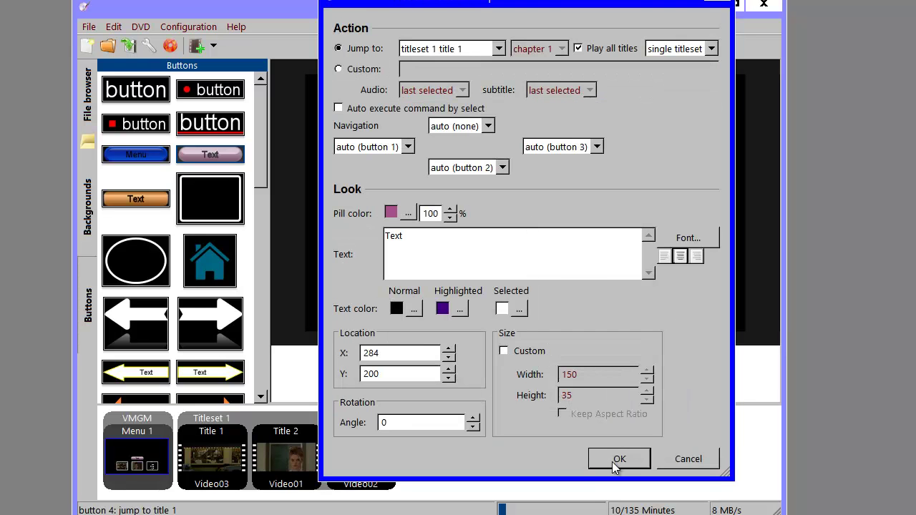
pyautogui.moveTo(511, 1); pyautogui.dragTo(488, 42)
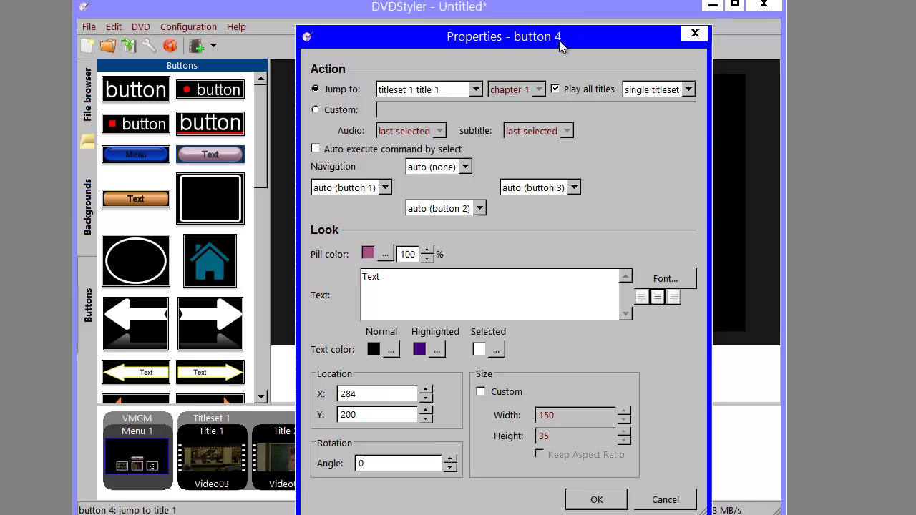
pyautogui.click(597, 500)
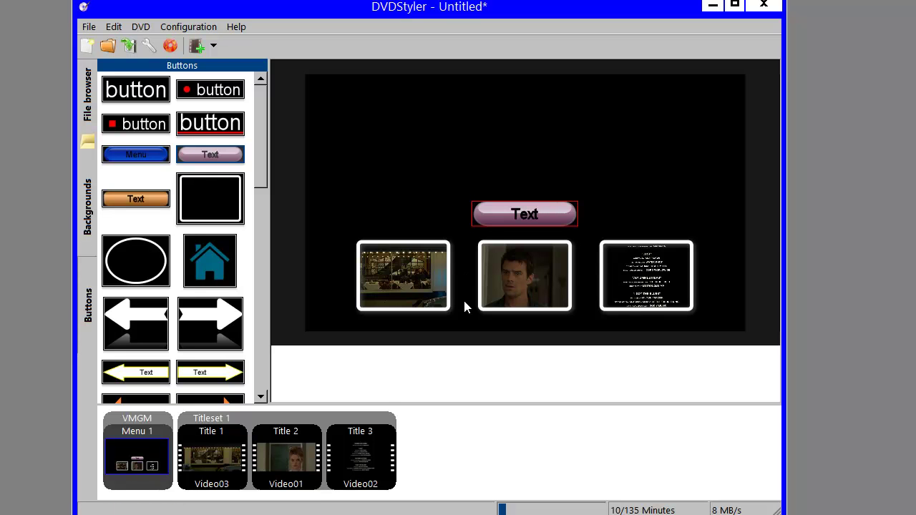
# Set the VMGM menu's pre command to 'button=1024*4;' so the Text pill starts highlighted.
pyautogui.doubleClick(395, 196)
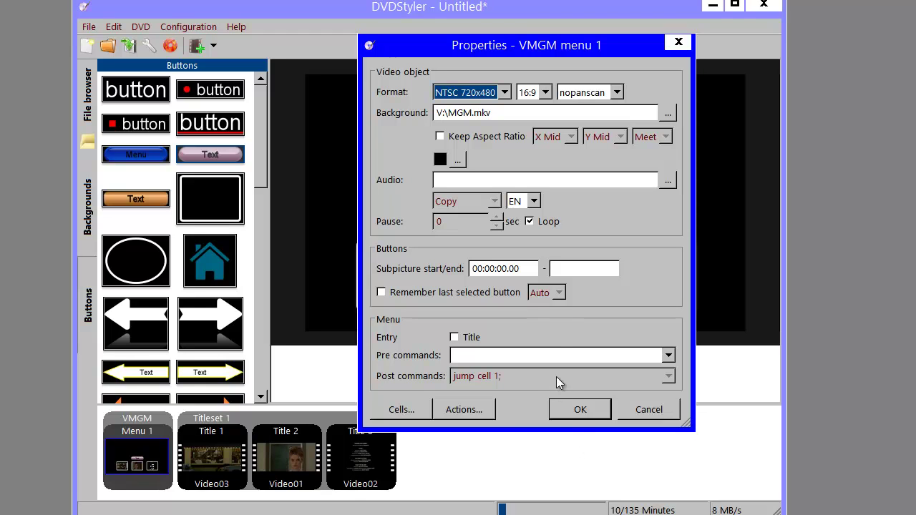
pyautogui.click(540, 356)
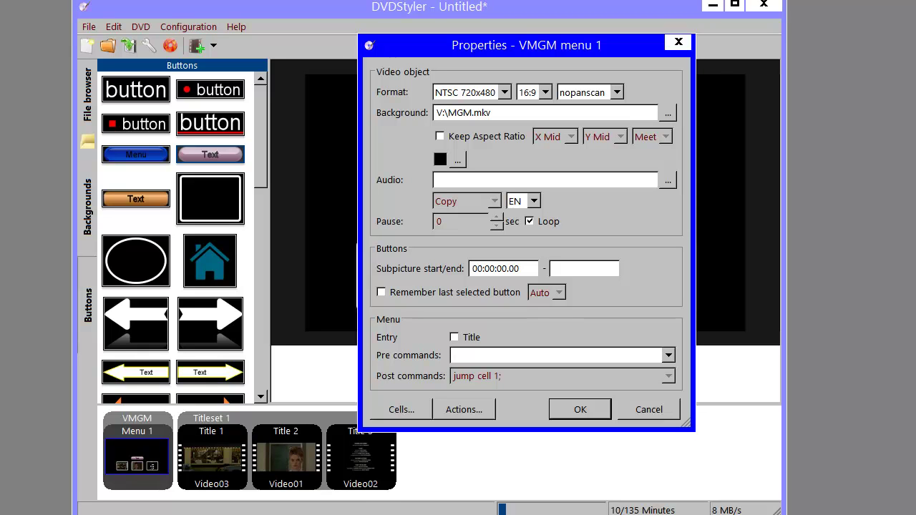
pyautogui.write('button=1024')
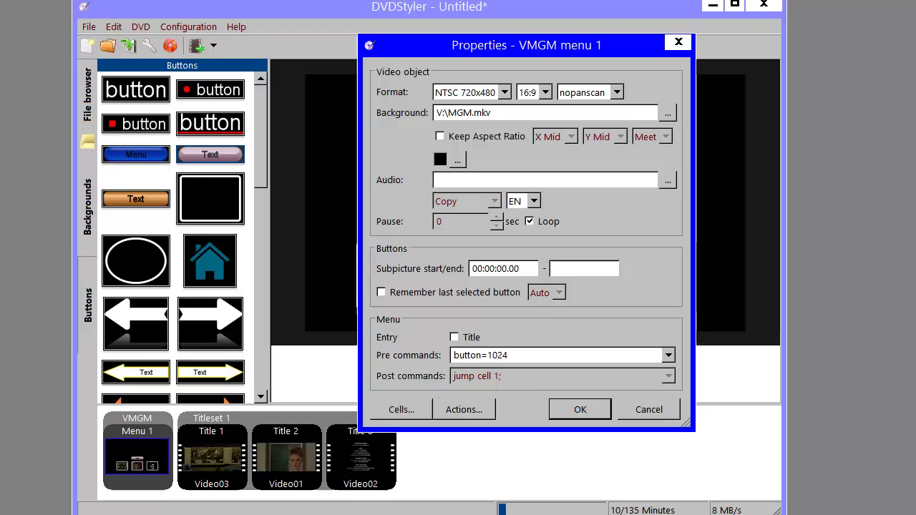
pyautogui.write('*')
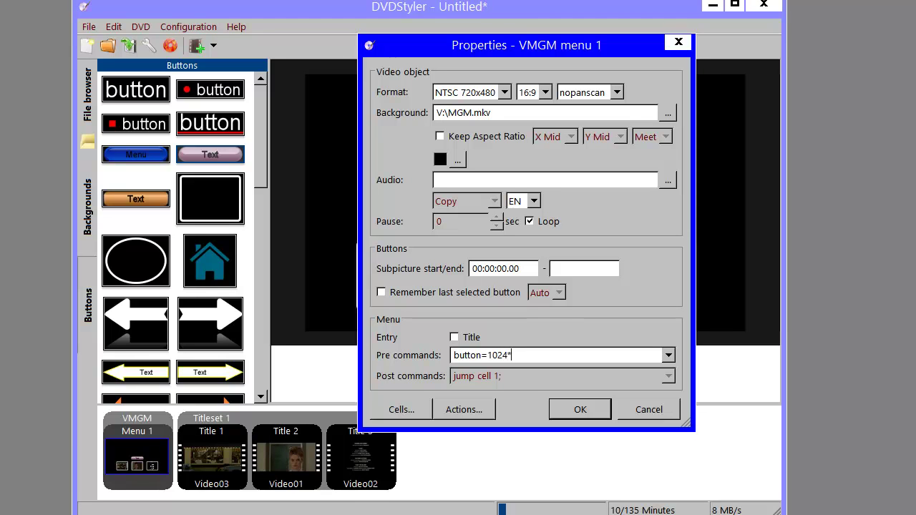
pyautogui.write('4;')
pyautogui.click(587, 405)
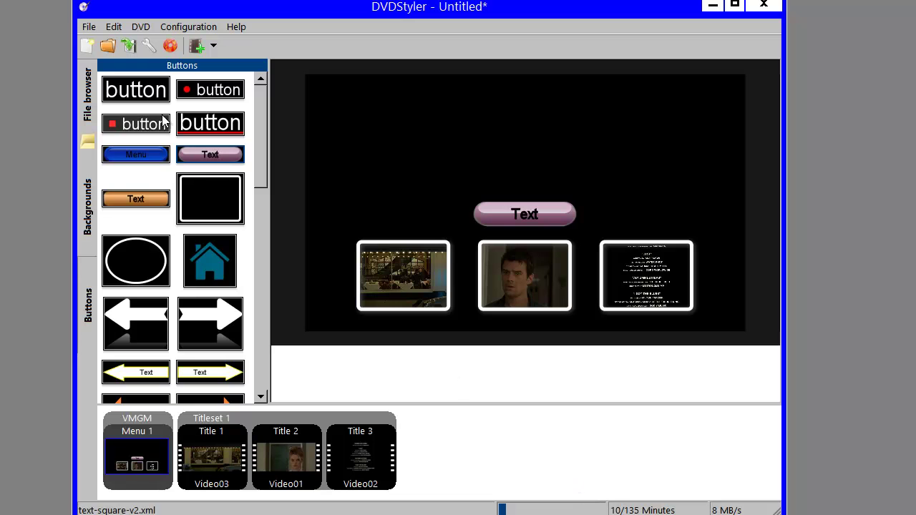
# Generate the DVD as an ISO image at v:\dvd.iso.
pyautogui.click(170, 46)
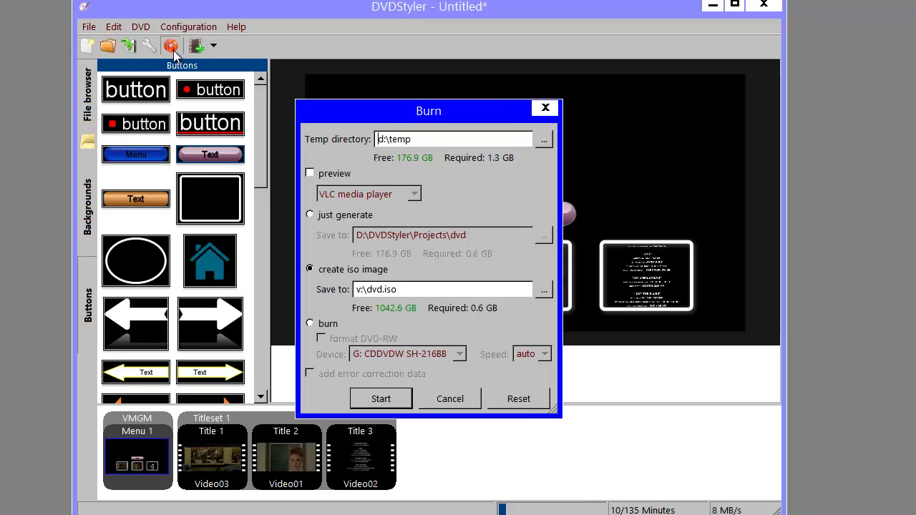
pyautogui.click(375, 399)
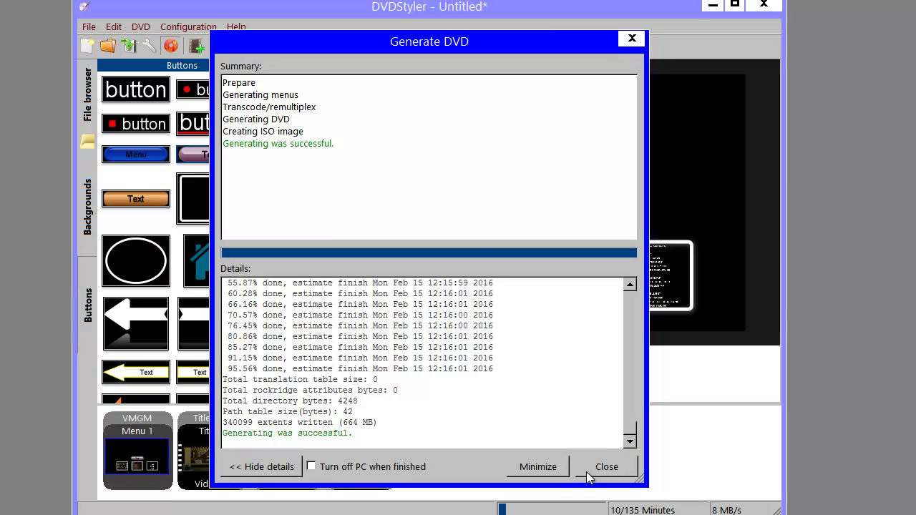
# Close the generation report and open the 664 MB dvd.iso from File Explorer in VLC.
pyautogui.click(589, 469)
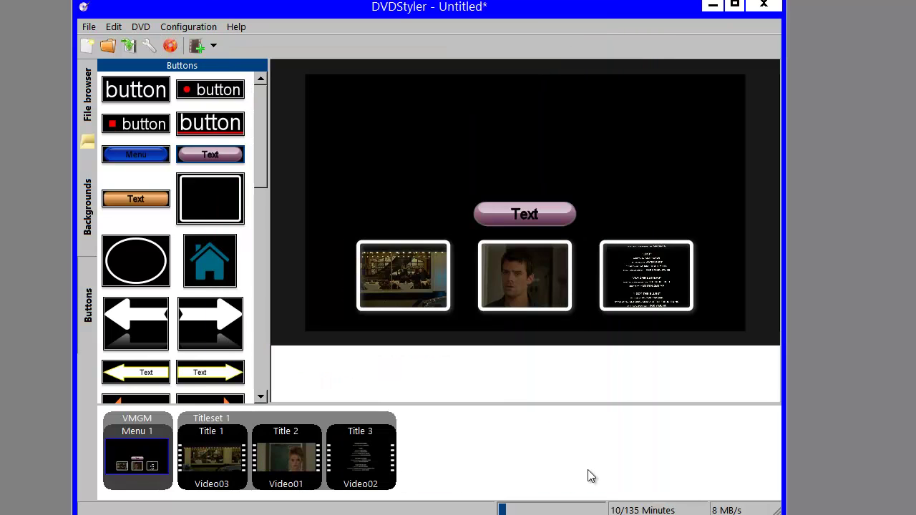
pyautogui.hotkey('alt', 'Tab')
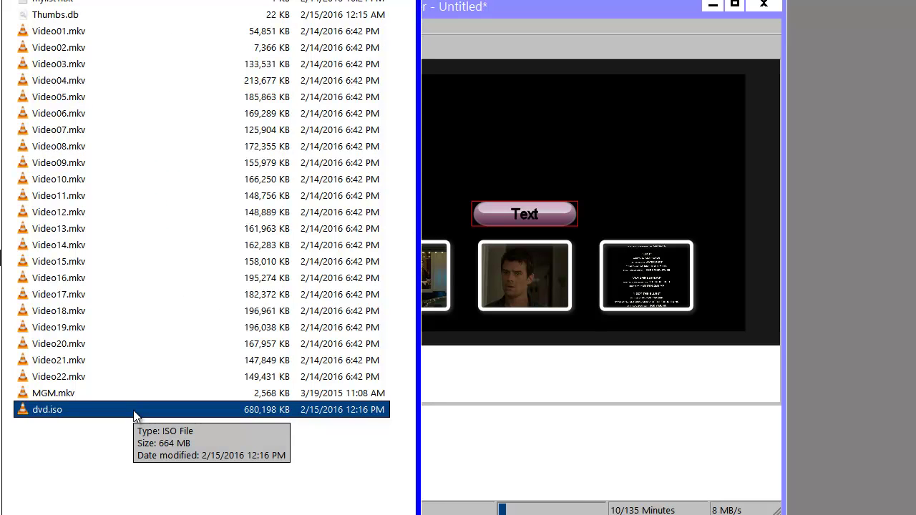
pyautogui.doubleClick(136, 413)
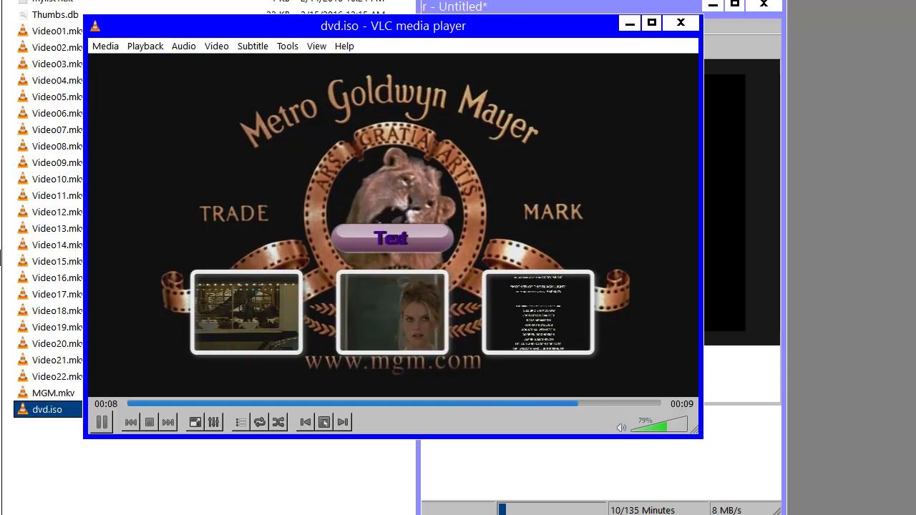
# Activate the Text pill on the dvd.iso menu to start playing the titles.
pyautogui.click(403, 238)
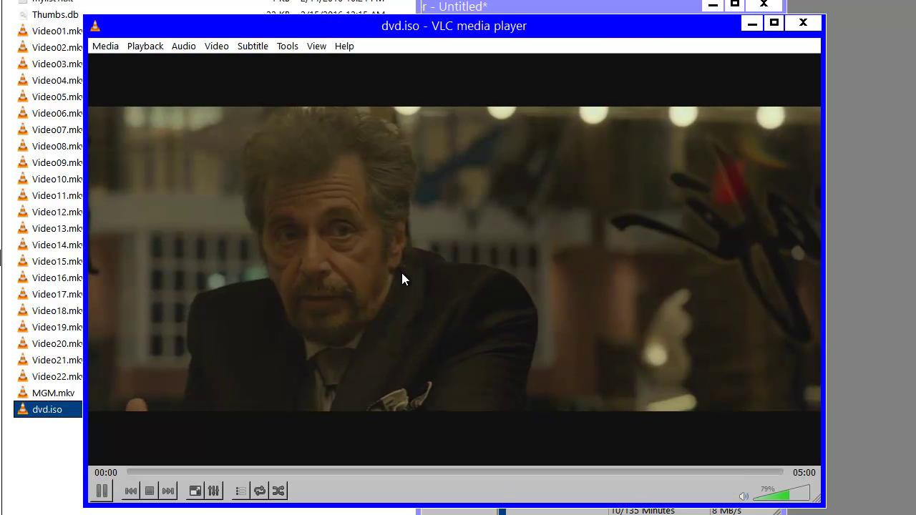